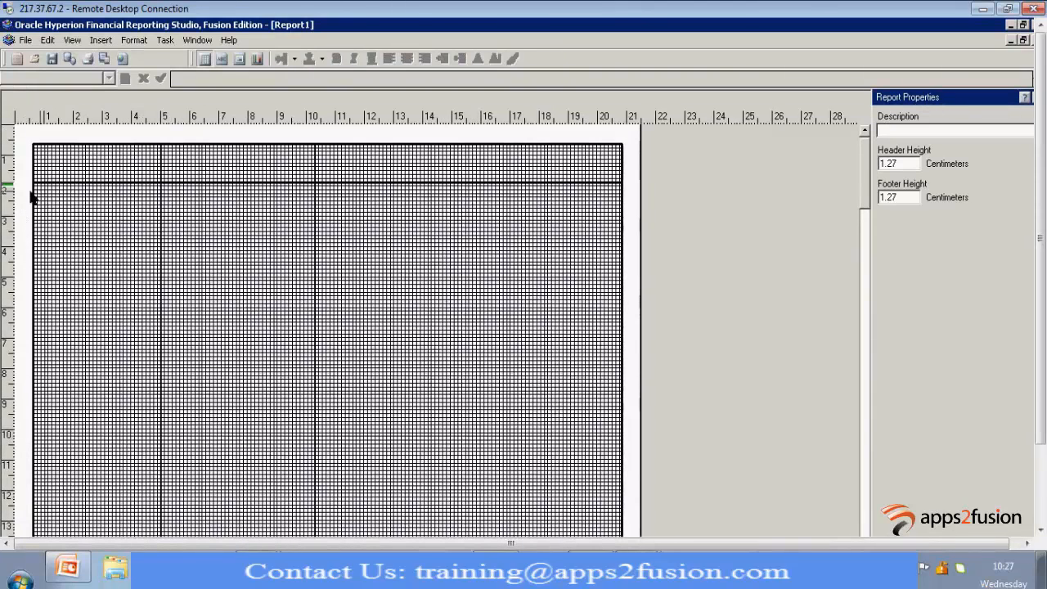
Draw a grid about 20 cm wide below the report header and start a new database connection named MA1611_DB for it
left_click_drag(36, 187, 617, 451)
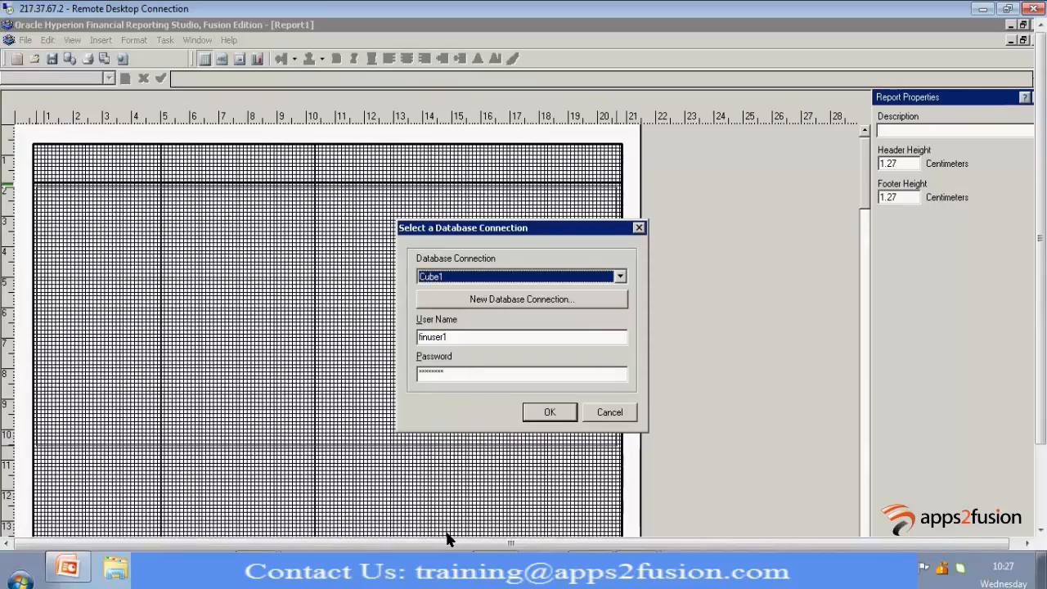
left_click(545, 303)
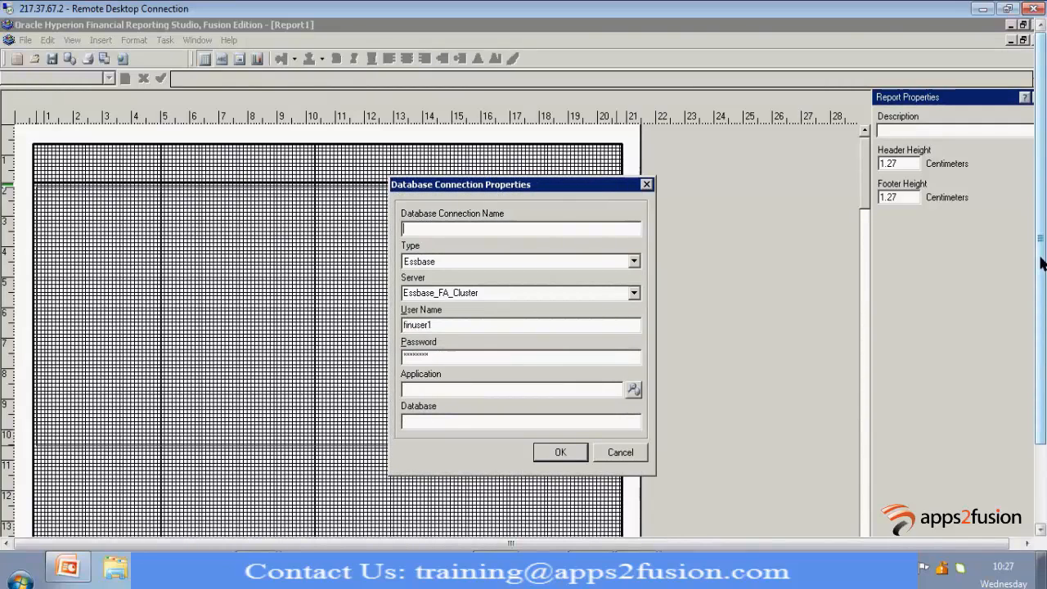
type("MA1611_")
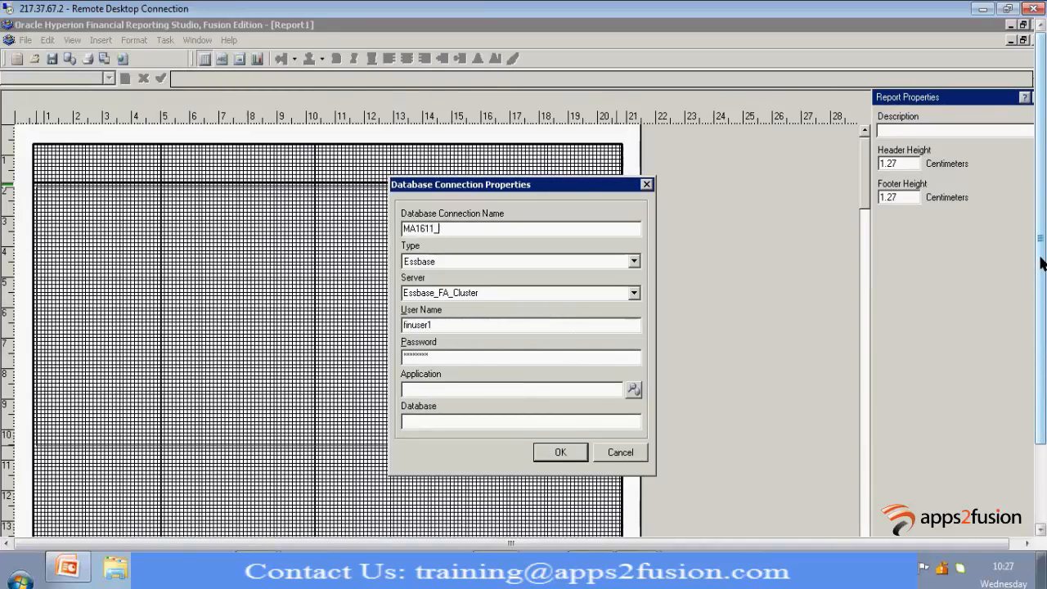
type("DB")
key("Tab")
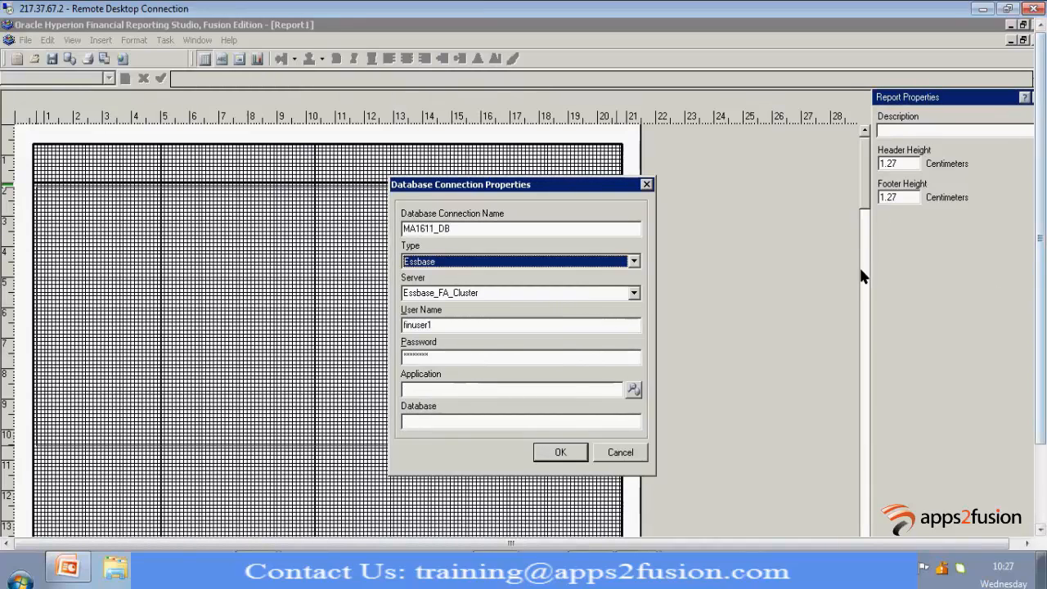
Assign application TTC_ACCT_FF_INST with database db to the MA1611_DB connection, save it and use it for the grid
left_click(632, 391)
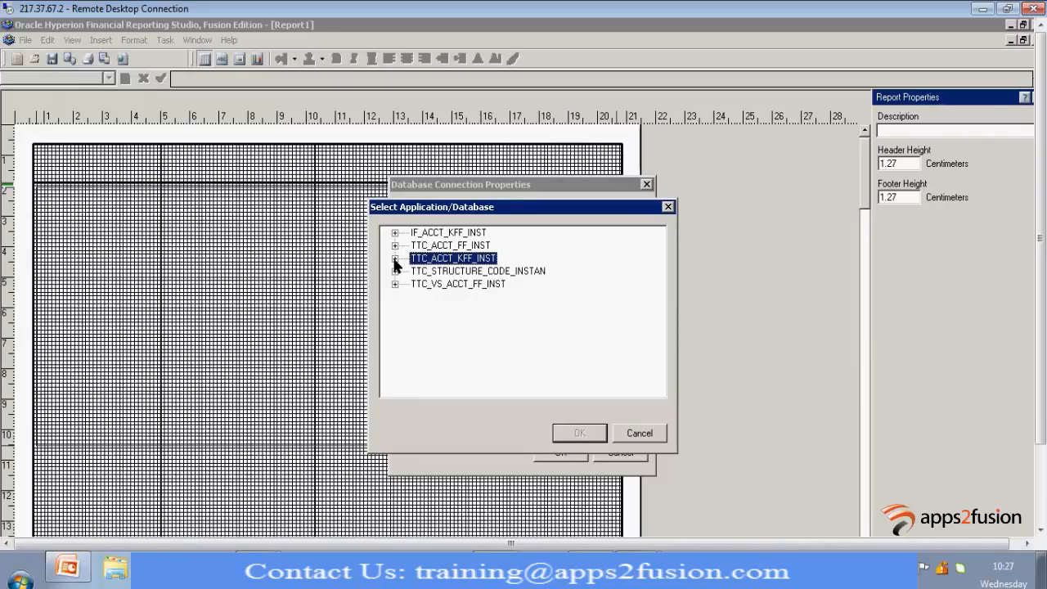
left_click(395, 258)
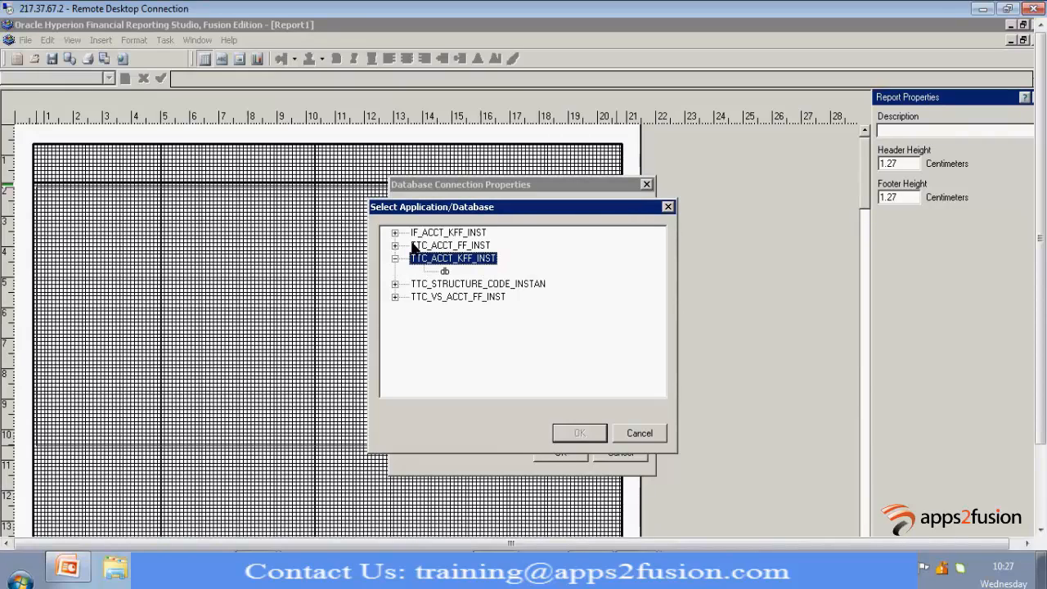
double_click(415, 245)
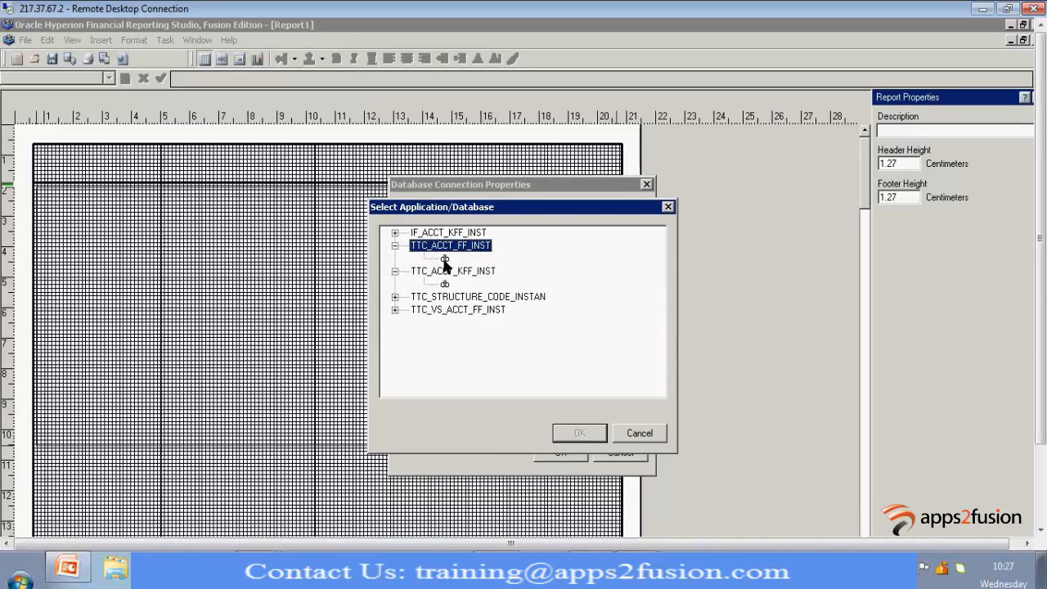
left_click(444, 258)
left_click(579, 433)
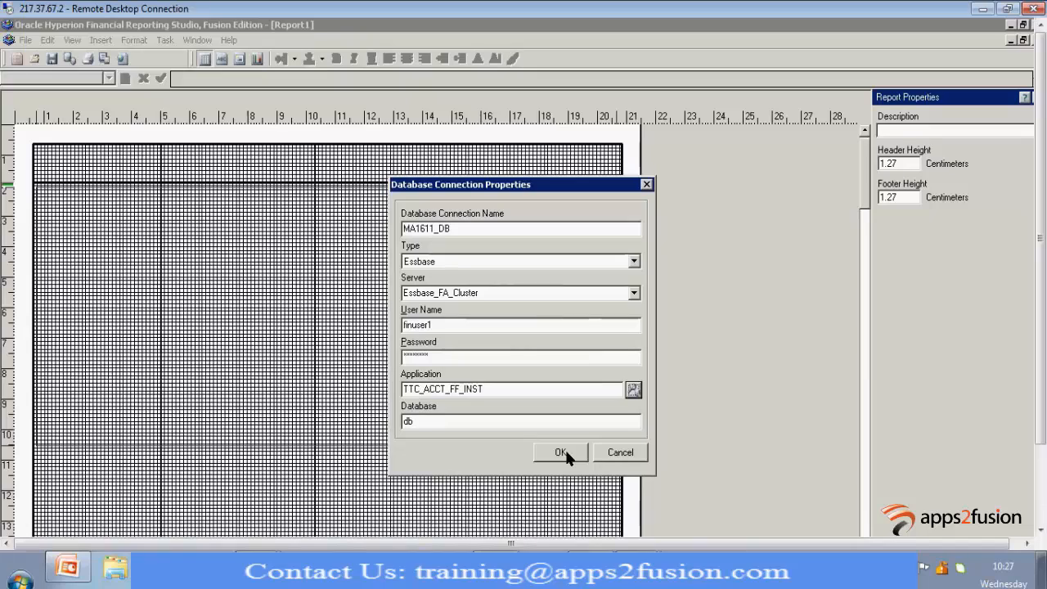
left_click(566, 452)
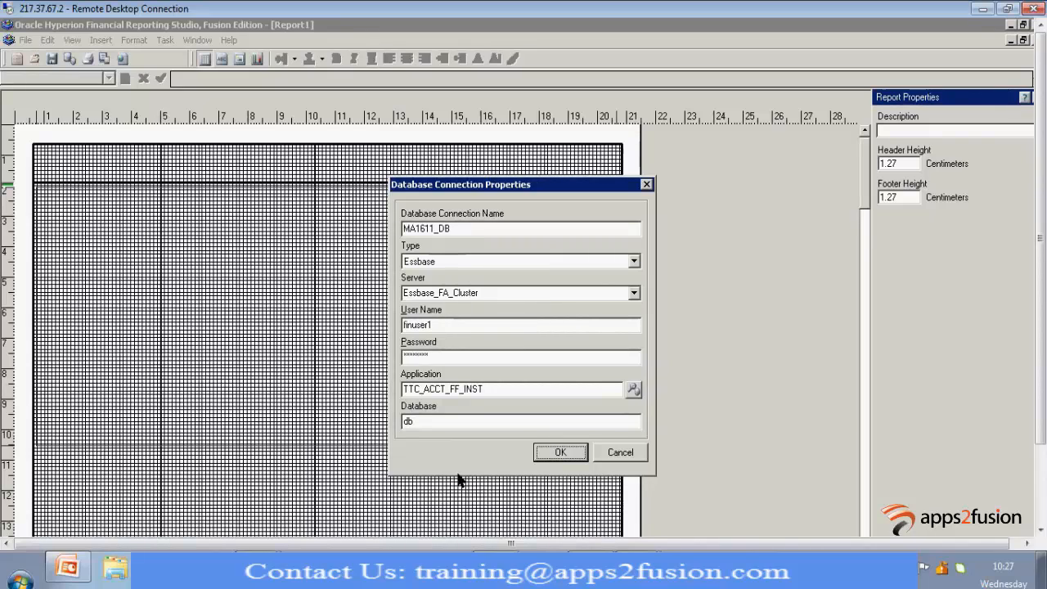
key("Return")
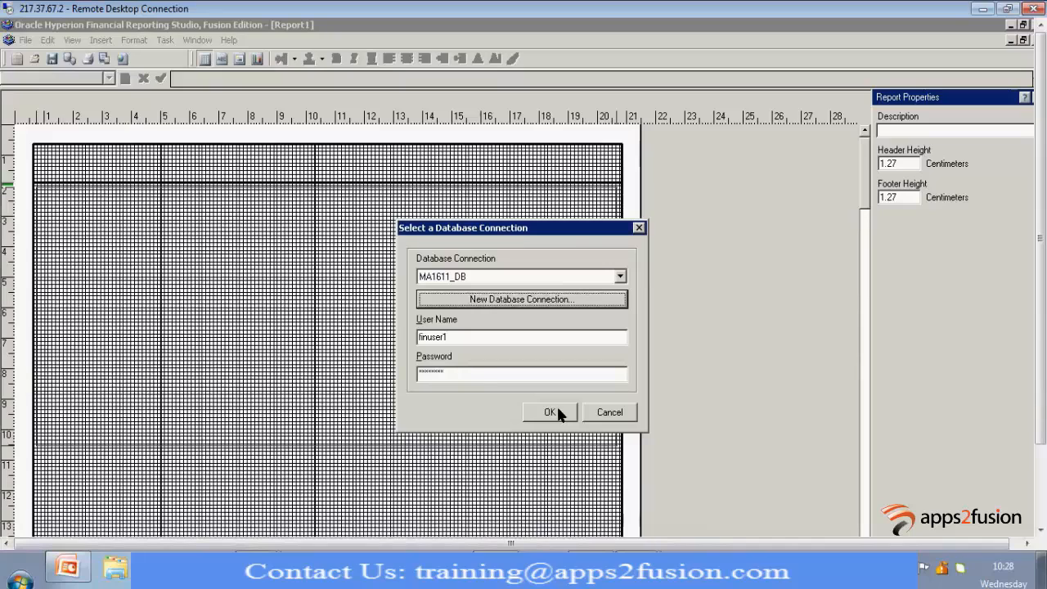
left_click(556, 411)
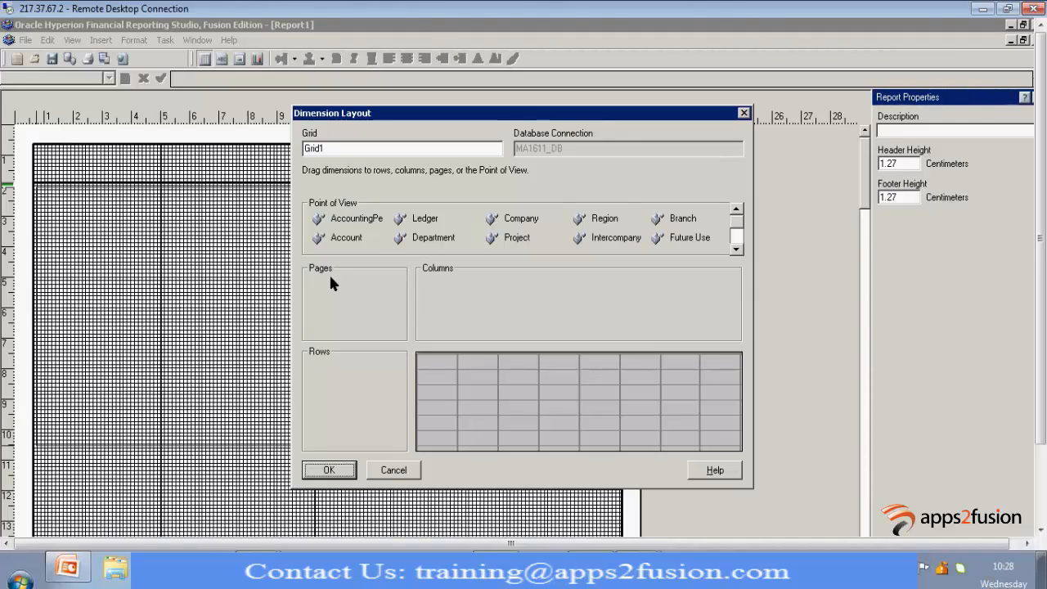
Lay out the grid dimensions with Account in the rows, AccountingPeriod in the columns and Company in the pages
left_click_drag(345, 237, 332, 389)
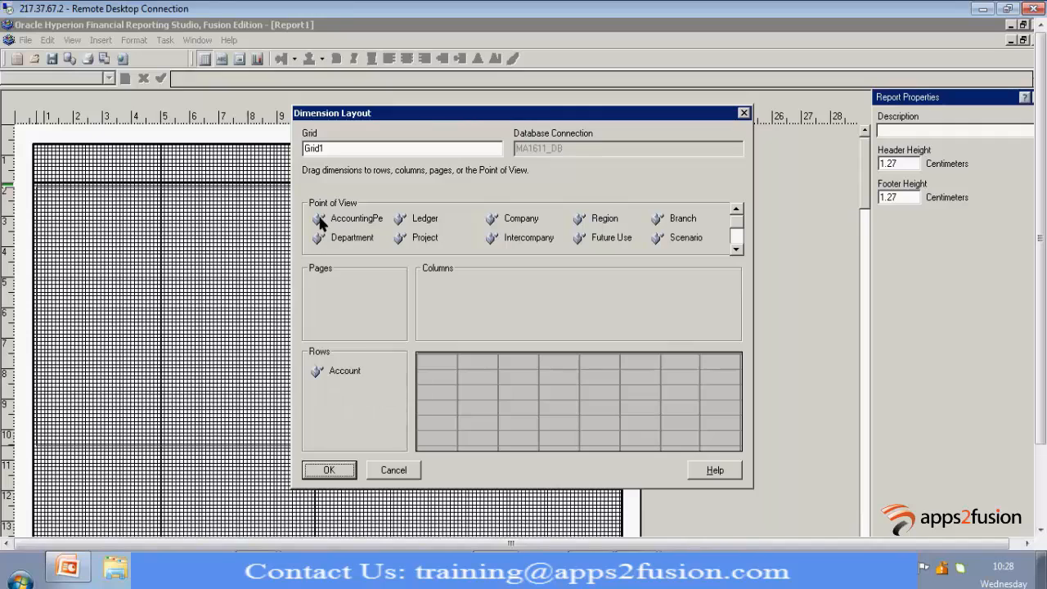
left_click_drag(321, 222, 442, 317)
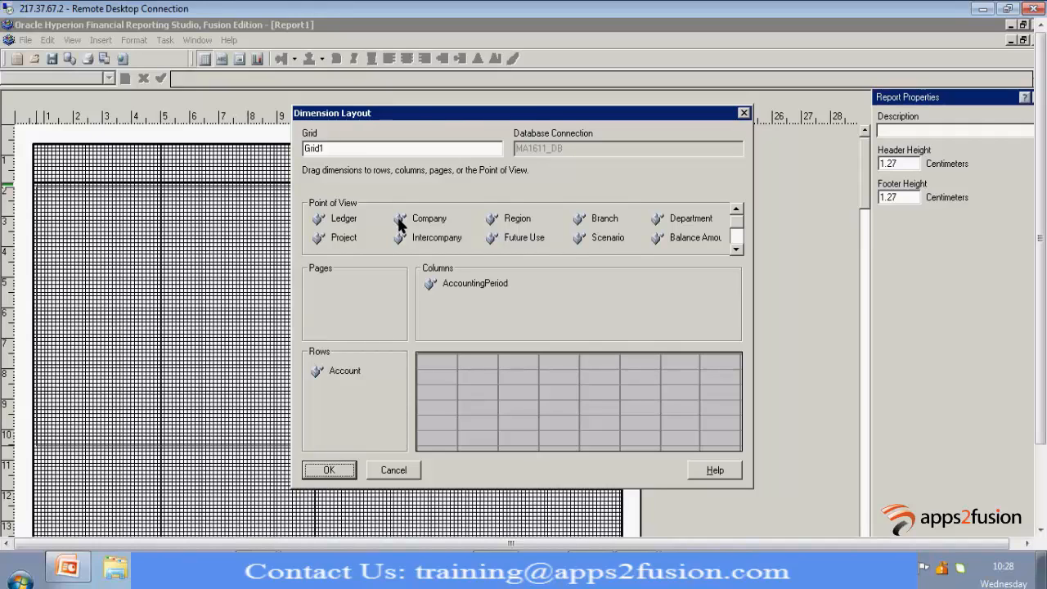
left_click_drag(399, 219, 322, 295)
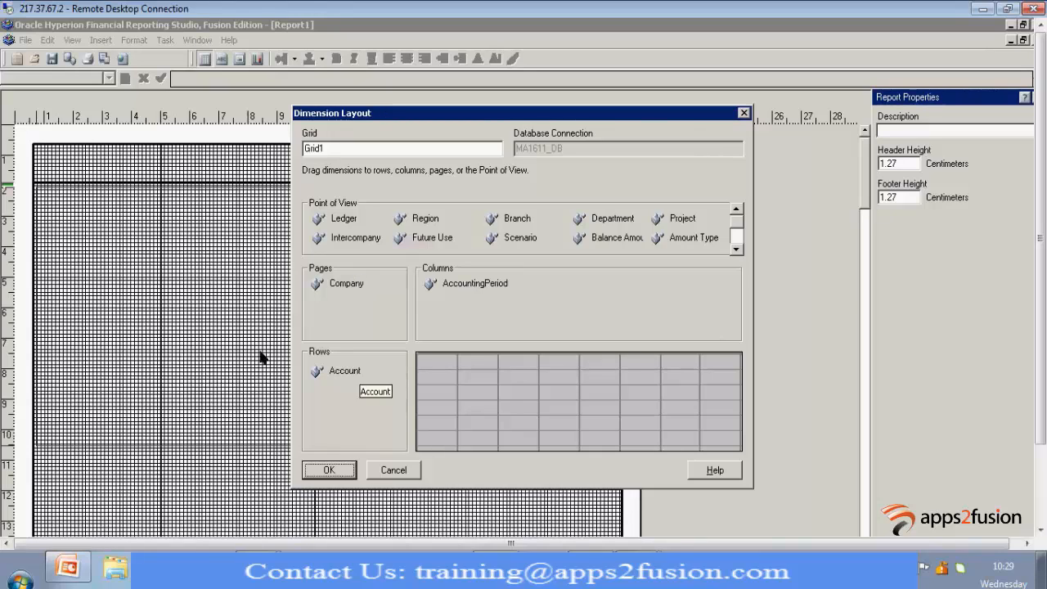
left_click(327, 471)
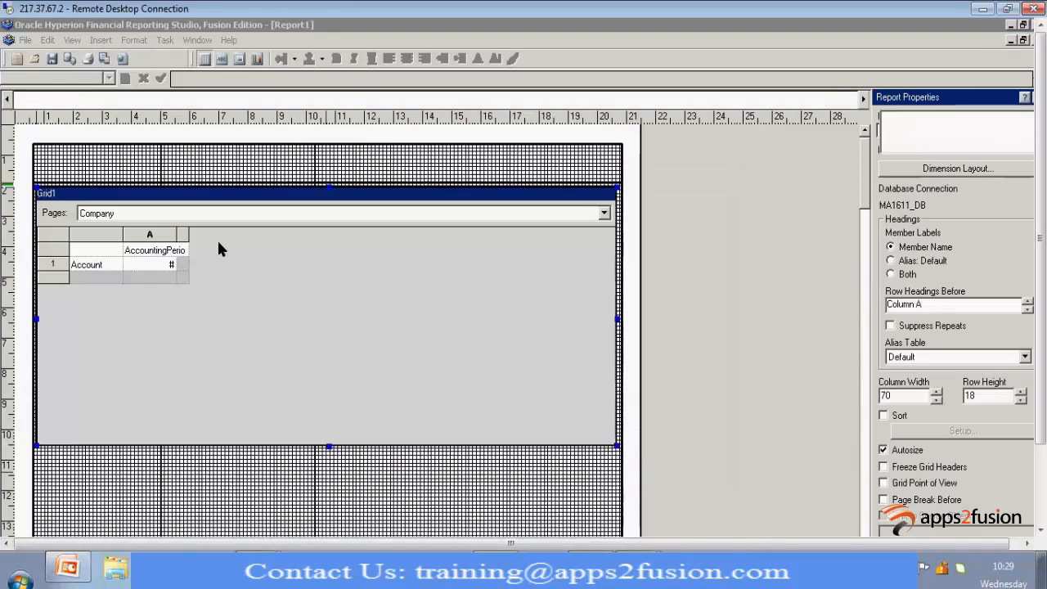
Widen column A and the row heading column of the grid to roughly double their width or more
left_click(98, 261)
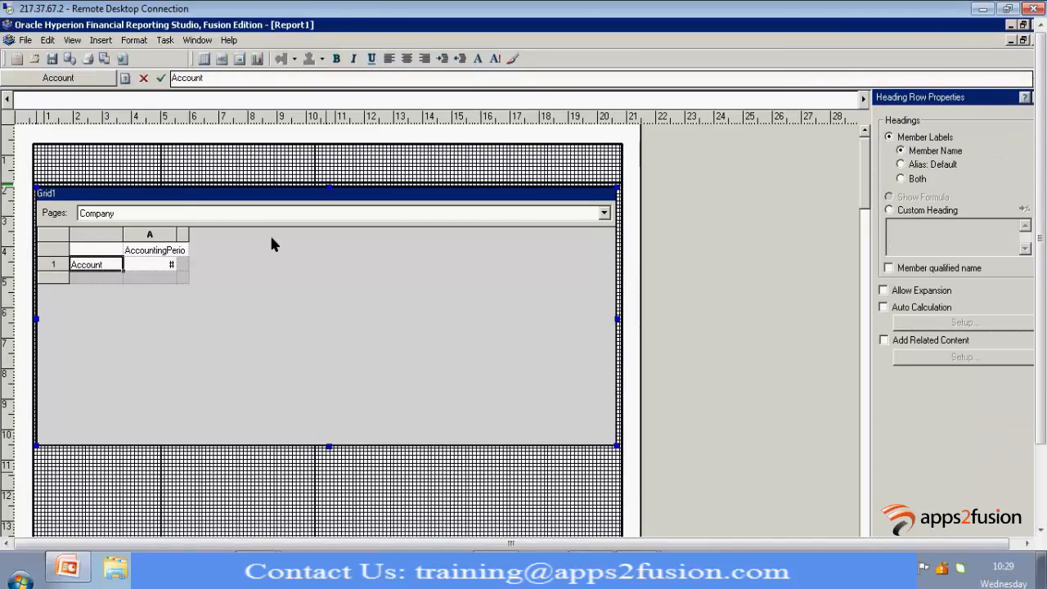
left_click_drag(176, 236, 279, 237)
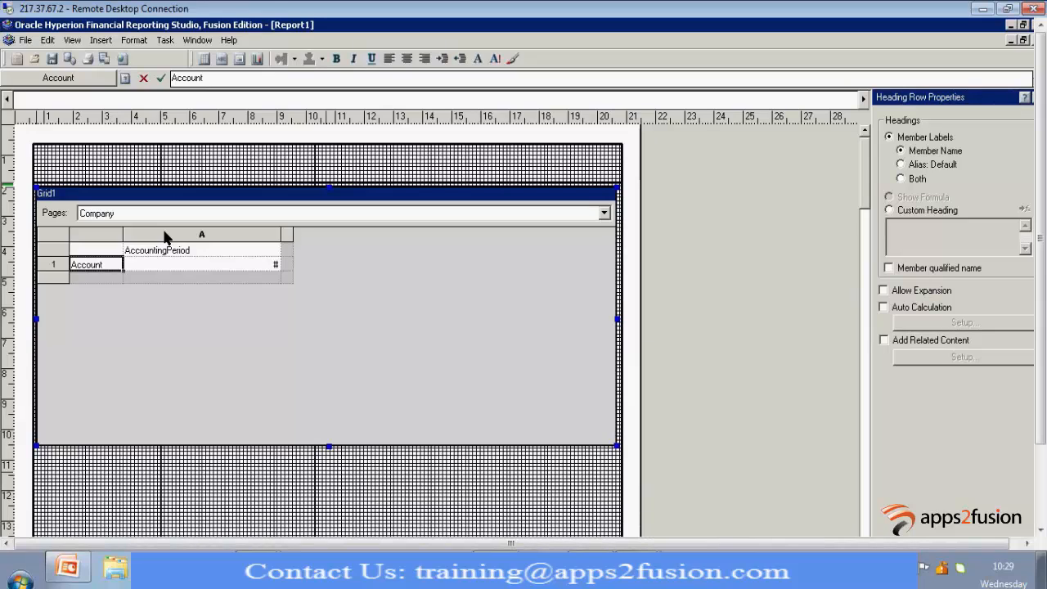
left_click_drag(122, 236, 191, 235)
left_click(203, 254)
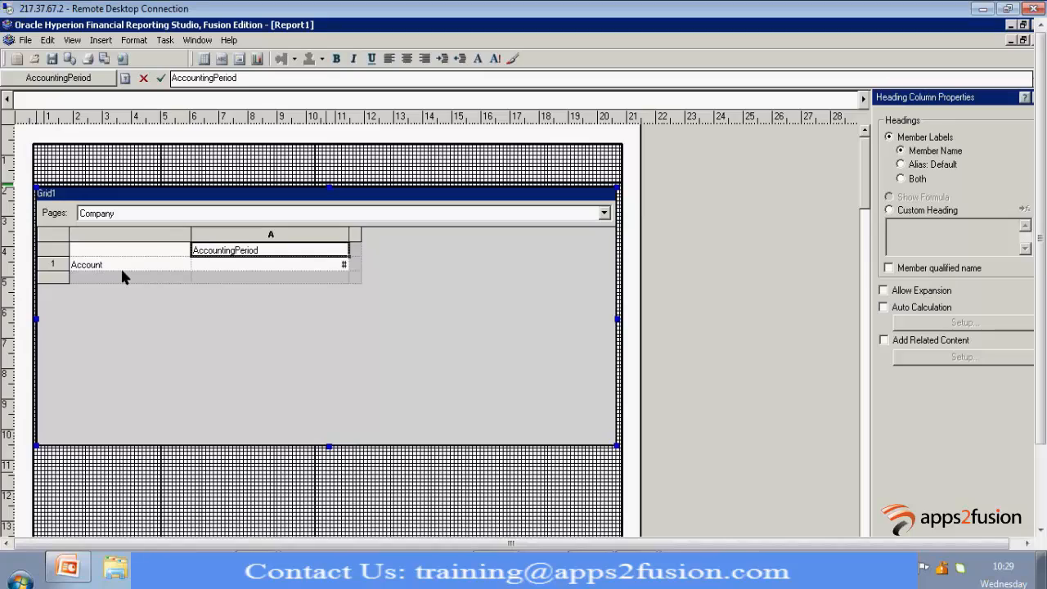
Replace Account in the row heading with members 100000, 200000, 300000, 400000 and 500000 from the TTC_ACCT_HIER hierarchy
left_click(121, 267)
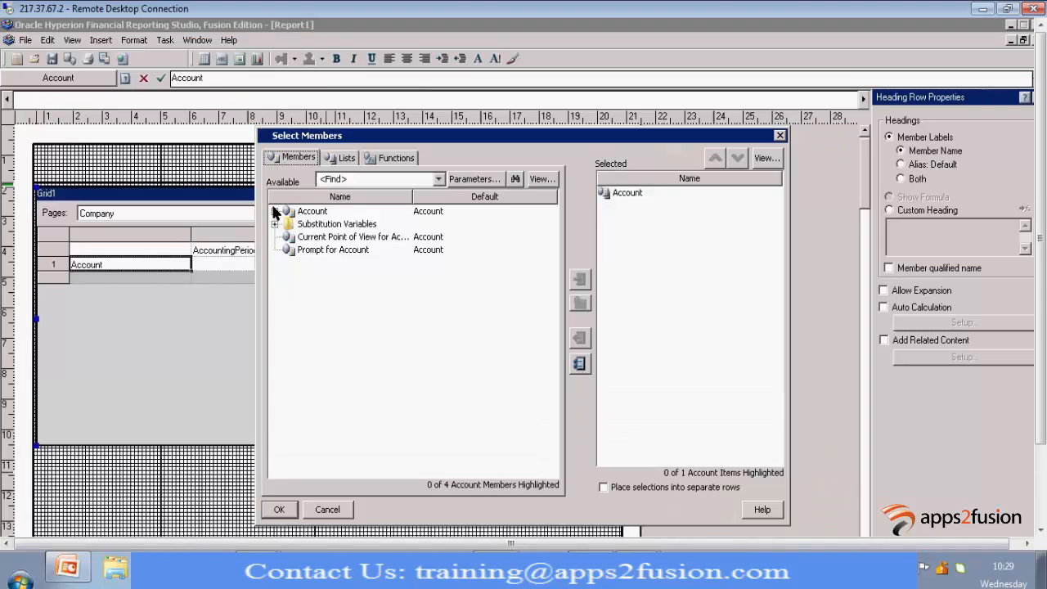
left_click(275, 211)
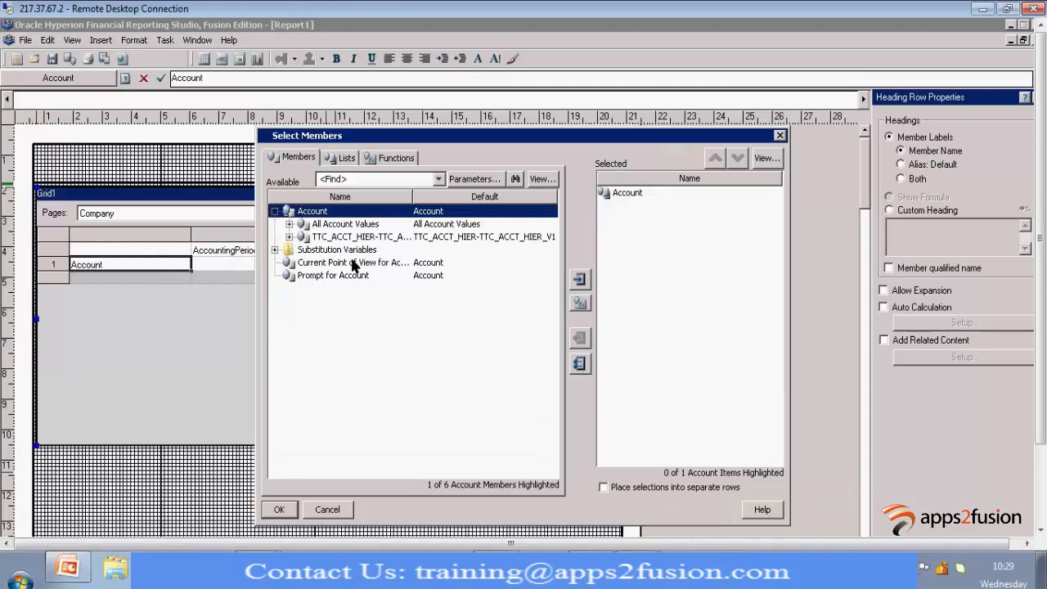
left_click(289, 224)
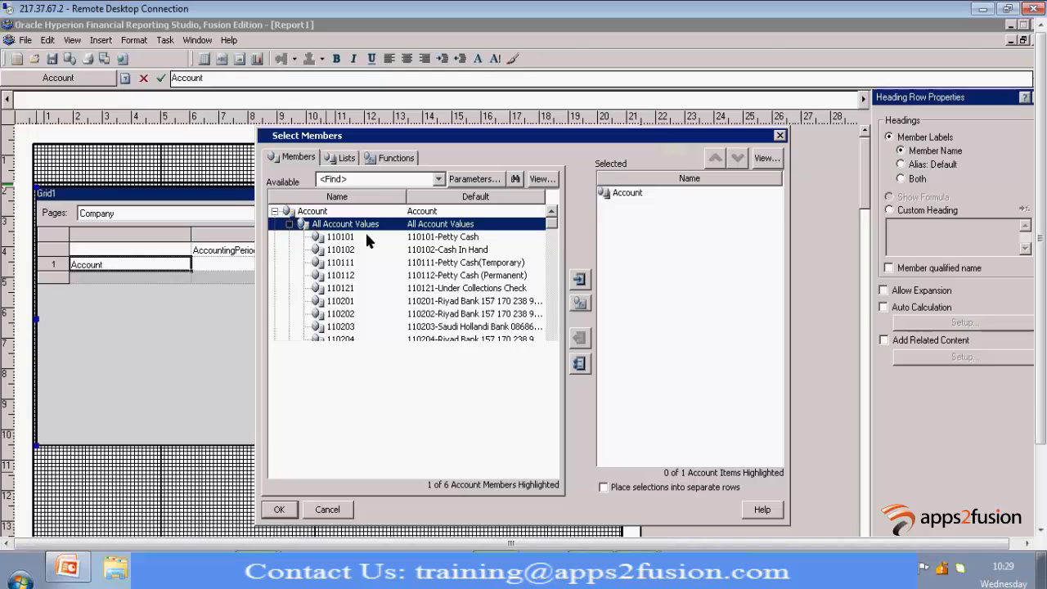
left_click(289, 224)
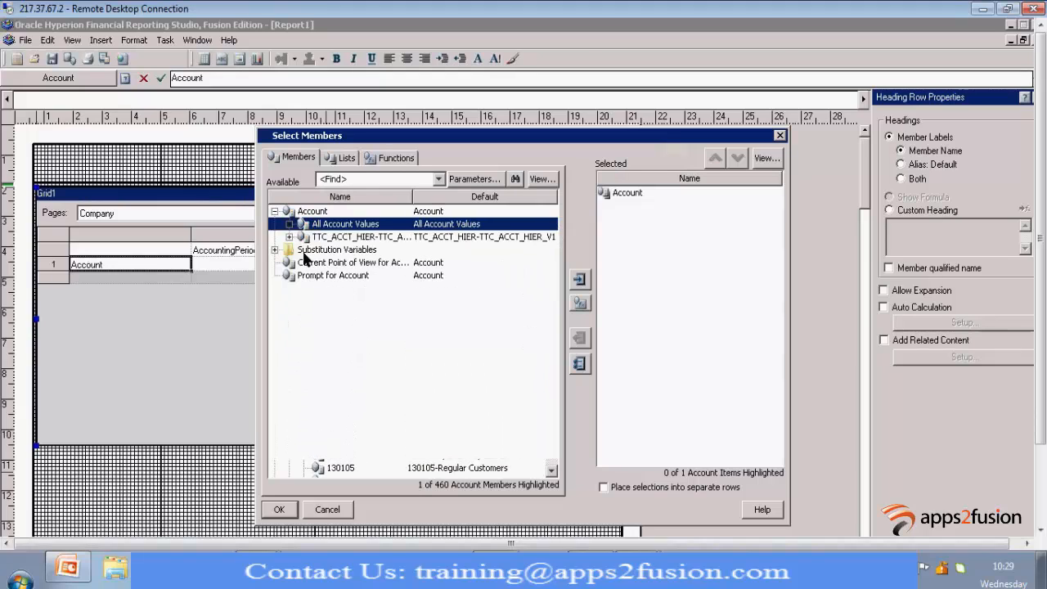
double_click(348, 238)
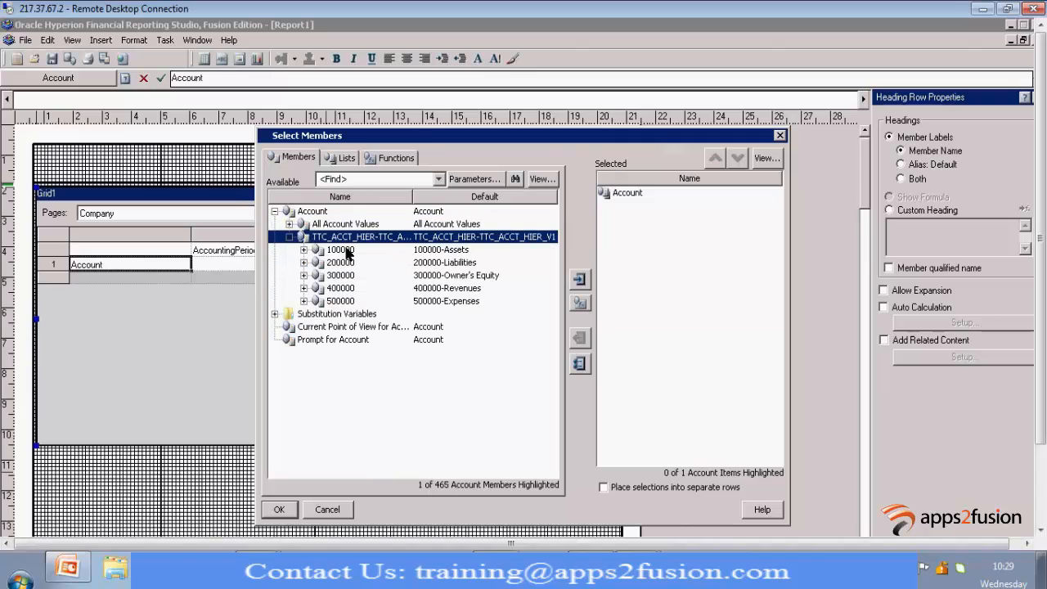
left_click(346, 251)
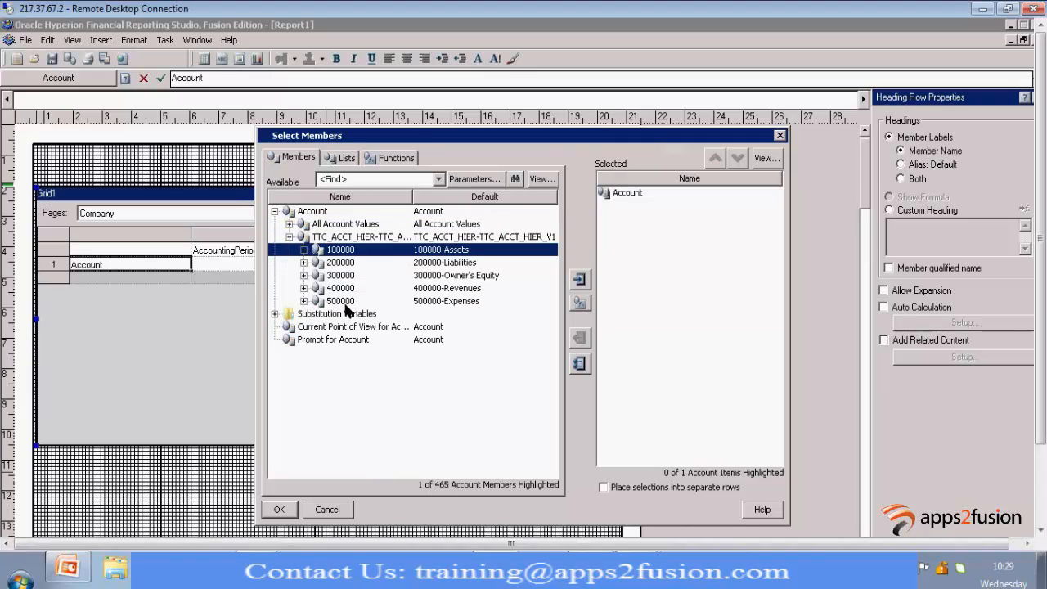
left_click(342, 301, "shift")
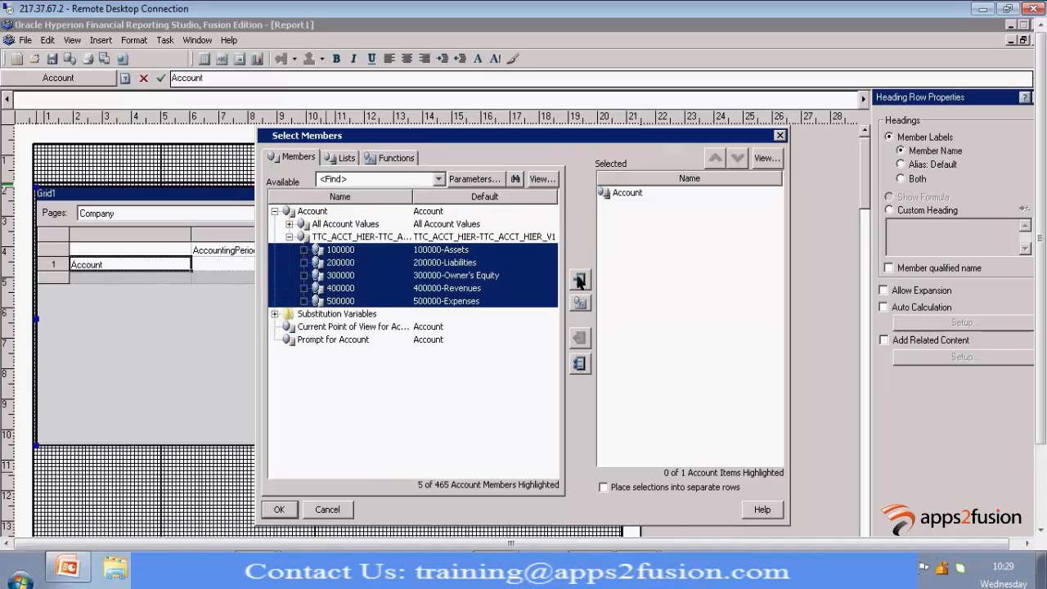
left_click(579, 280)
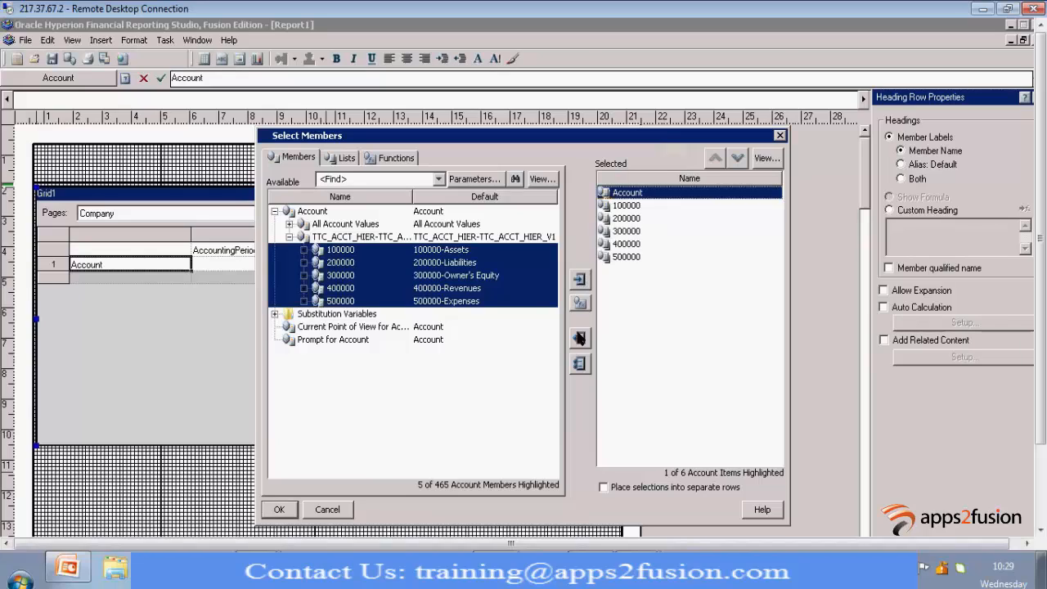
left_click(579, 338)
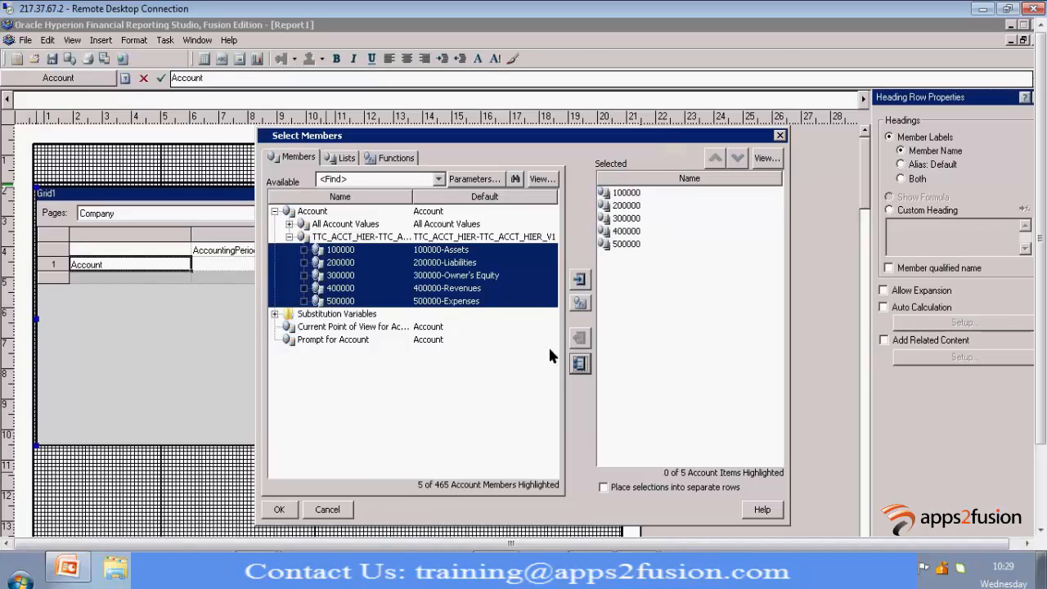
left_click(279, 510)
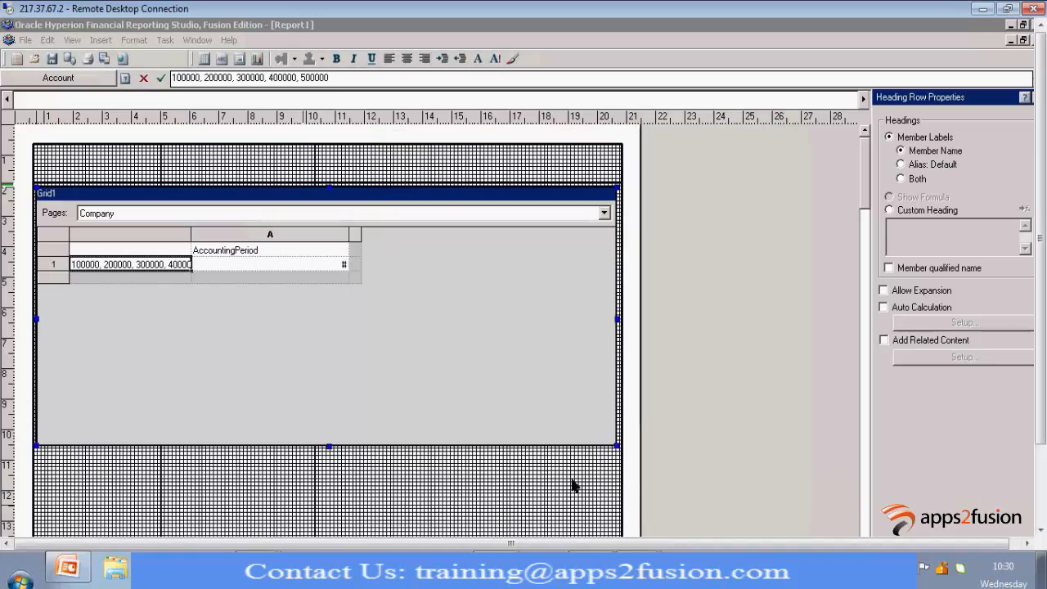
Place the five account members selected for row 1 into separate rows
double_click(168, 264)
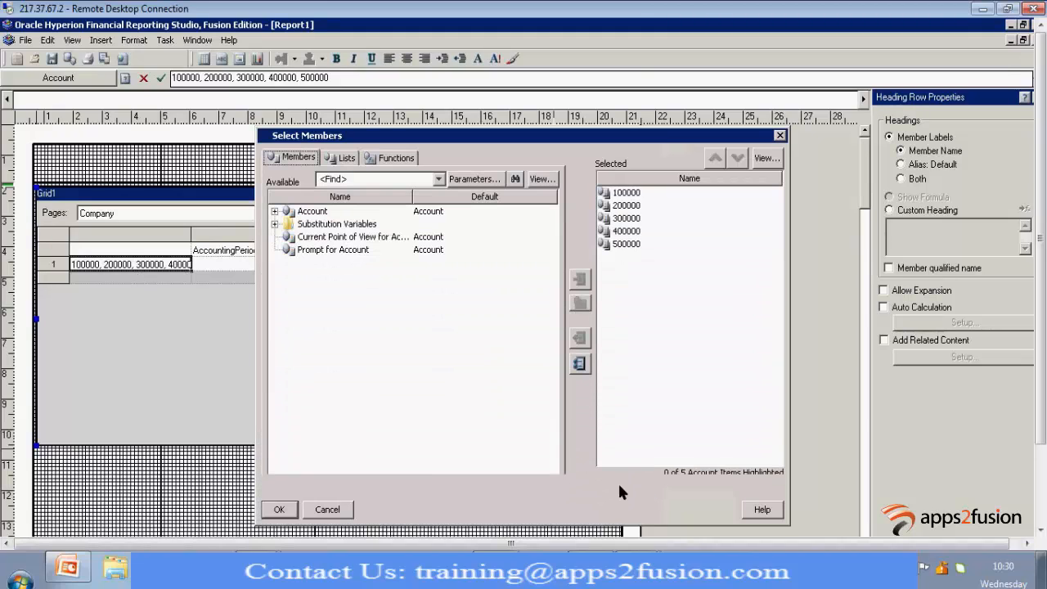
left_click(604, 487)
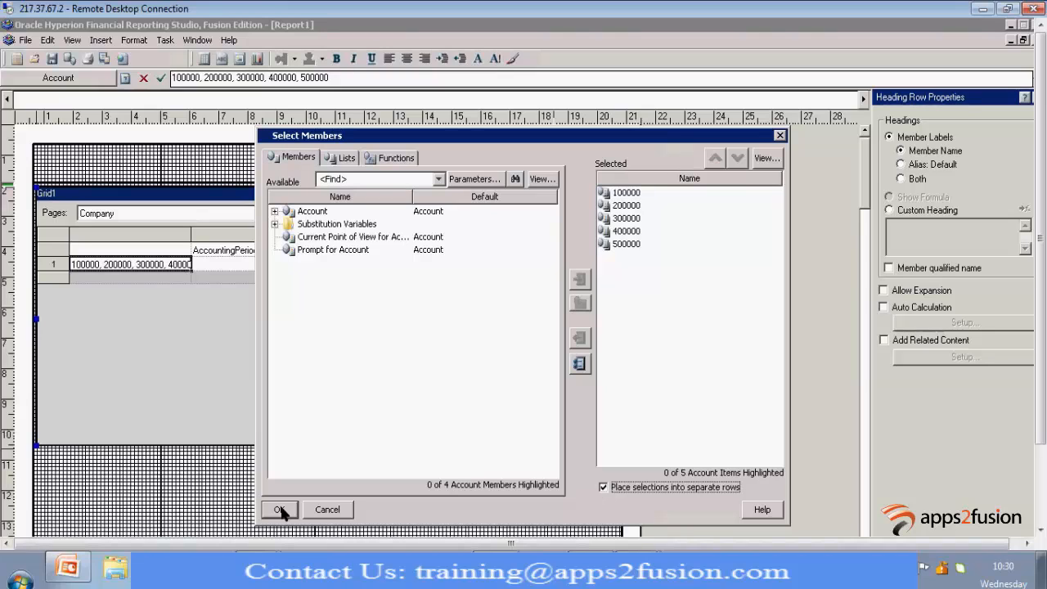
left_click(279, 510)
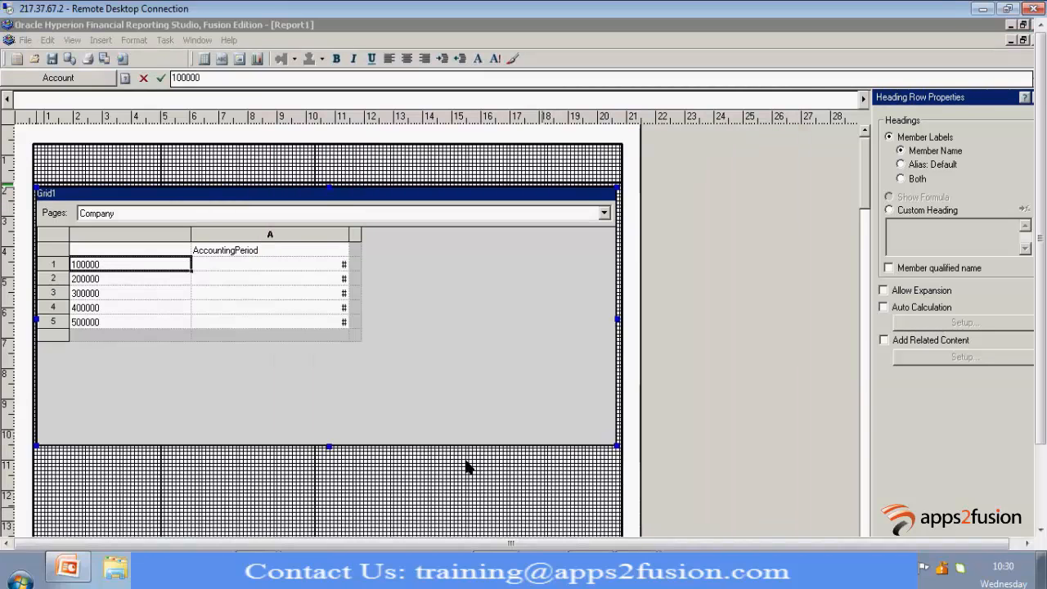
Replace AccountingPeriod in the column heading with Prompt for AccountingPeriod, accept the default prompt definition, and narrow column A slightly
left_click(231, 251)
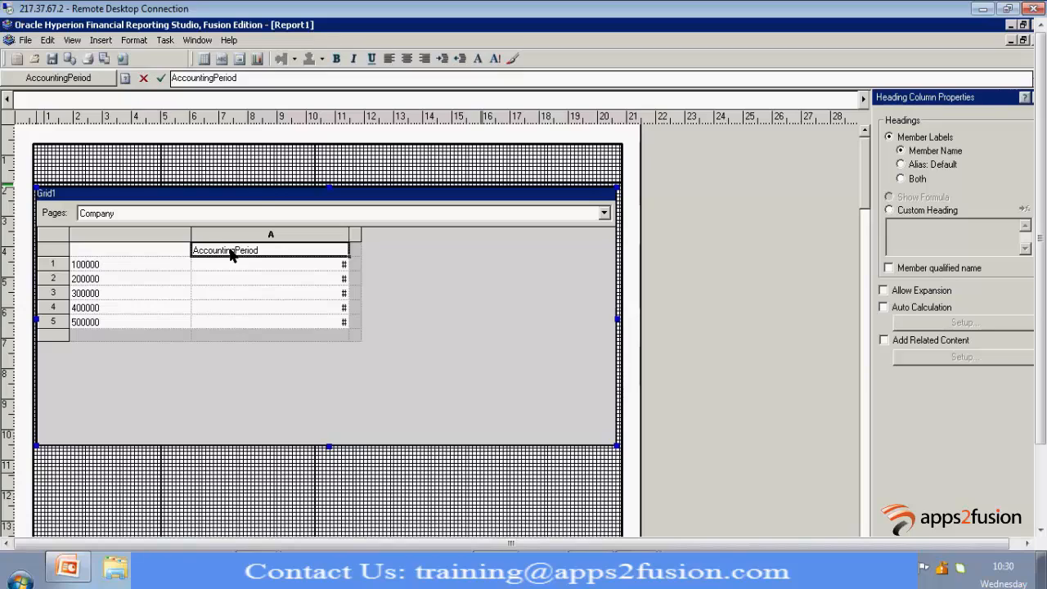
double_click(230, 254)
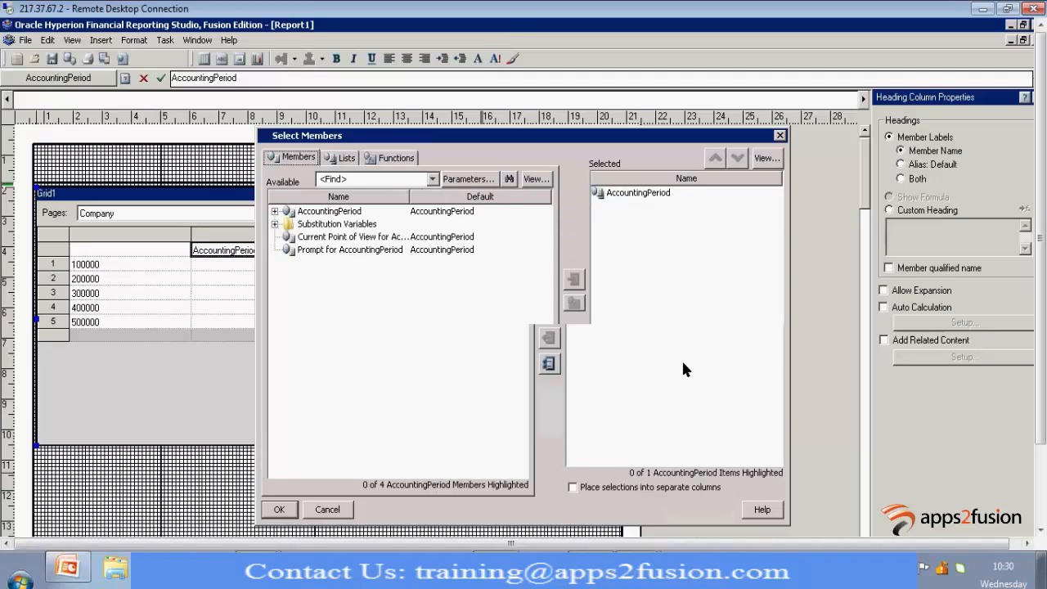
left_click(637, 194)
left_click(573, 337)
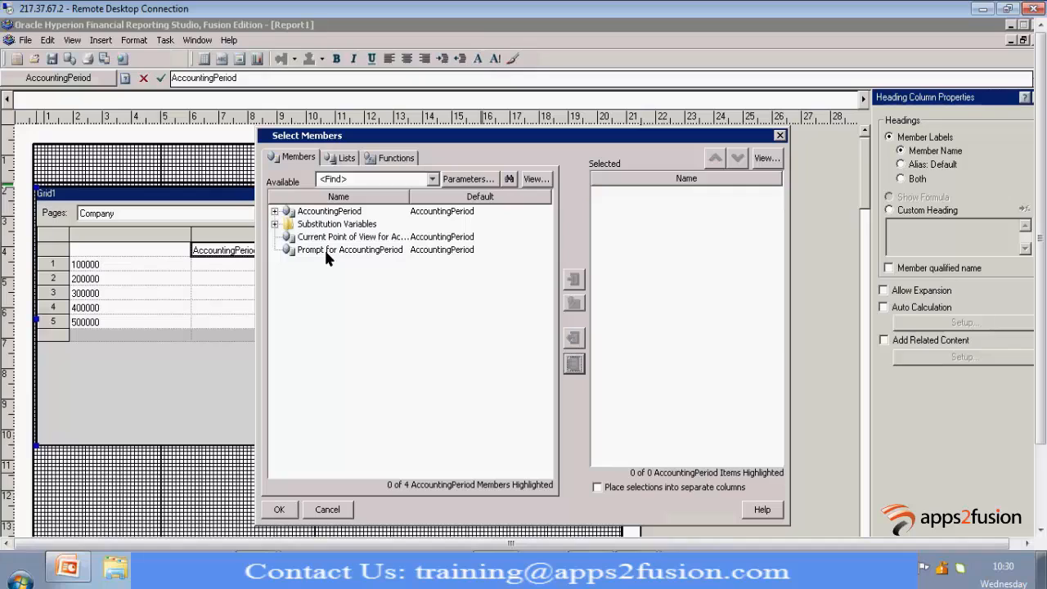
left_click(327, 251)
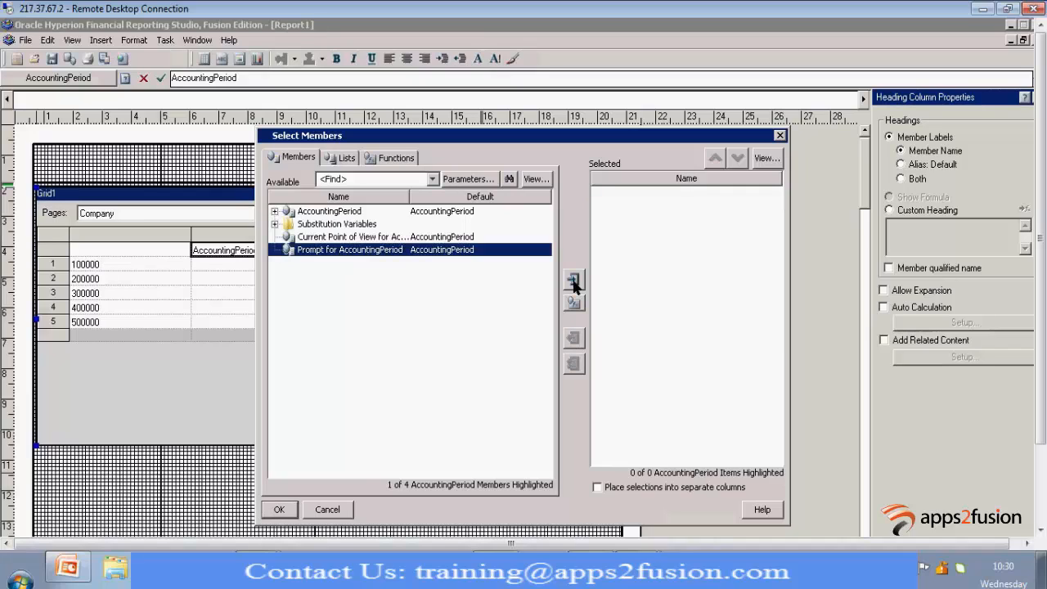
left_click(573, 280)
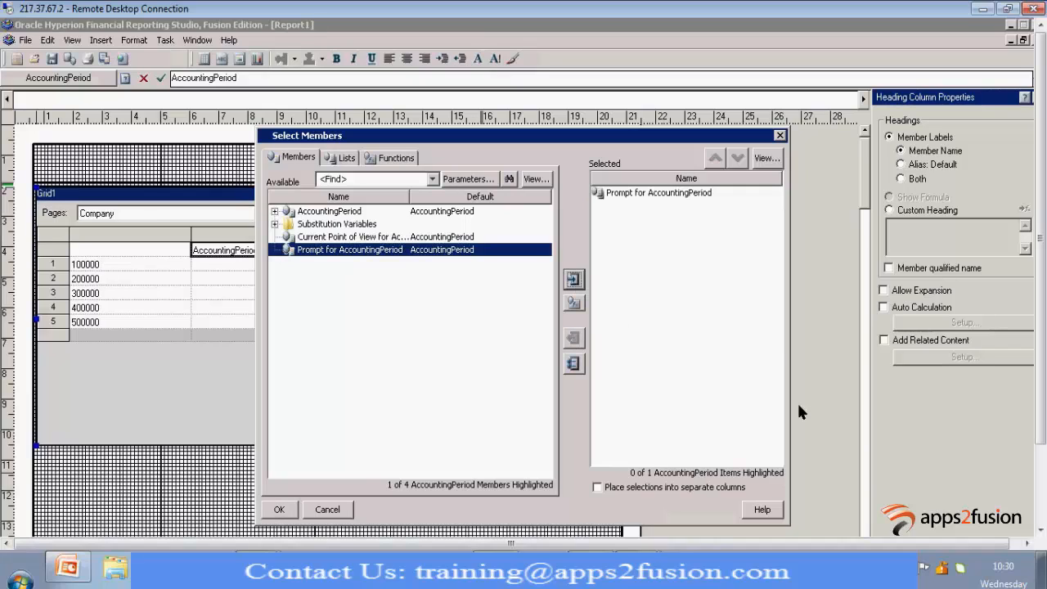
left_click(279, 510)
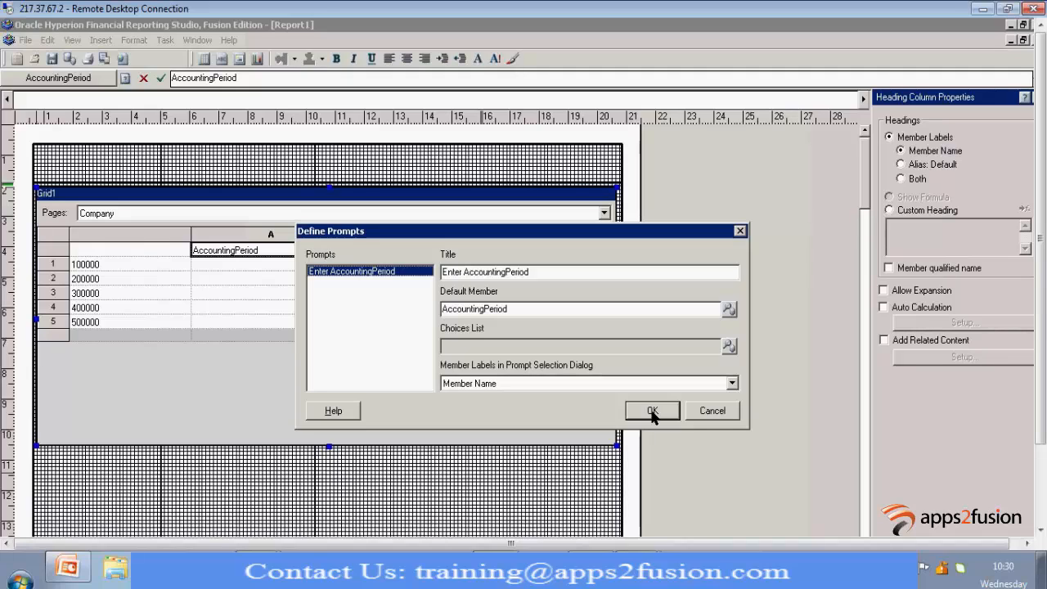
left_click(652, 412)
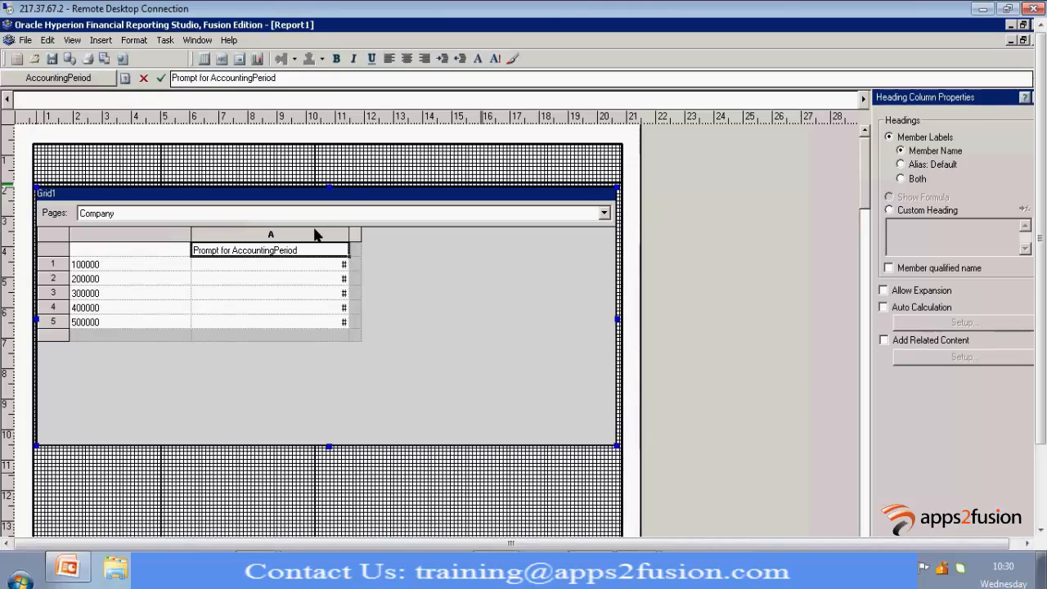
left_click_drag(350, 235, 315, 235)
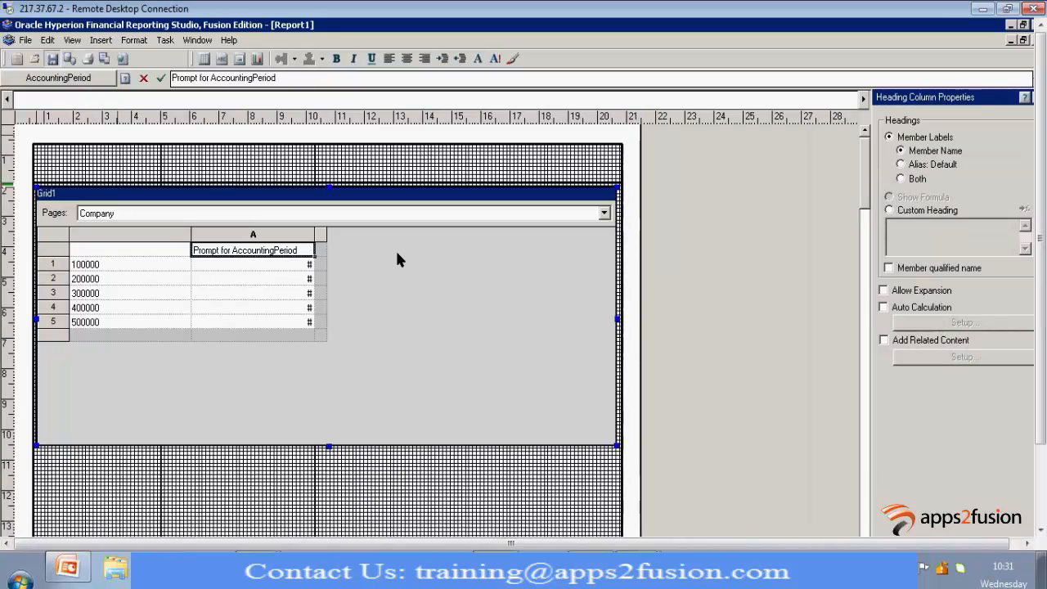
Save the report as MA1611_FRS in Shared Folders > Custom > Financials, with MA1611_FRS as the description too
key("ctrl+s")
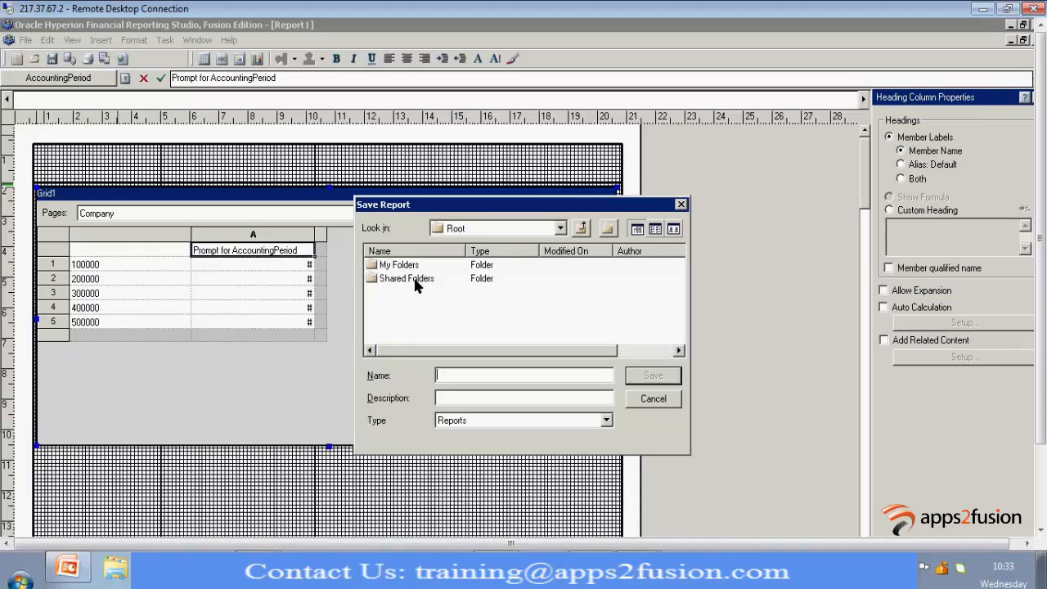
double_click(415, 280)
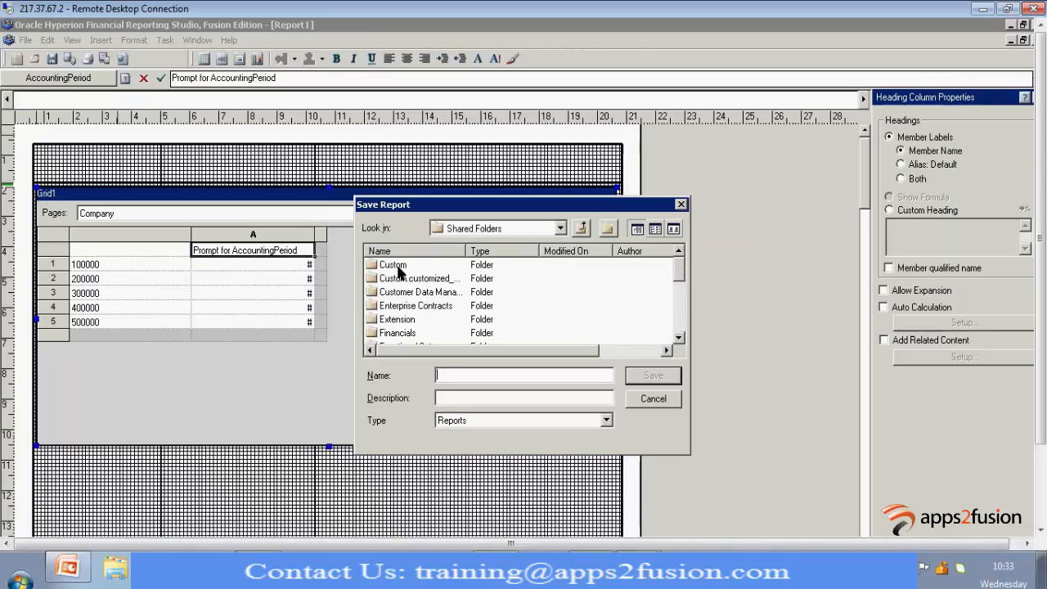
double_click(398, 270)
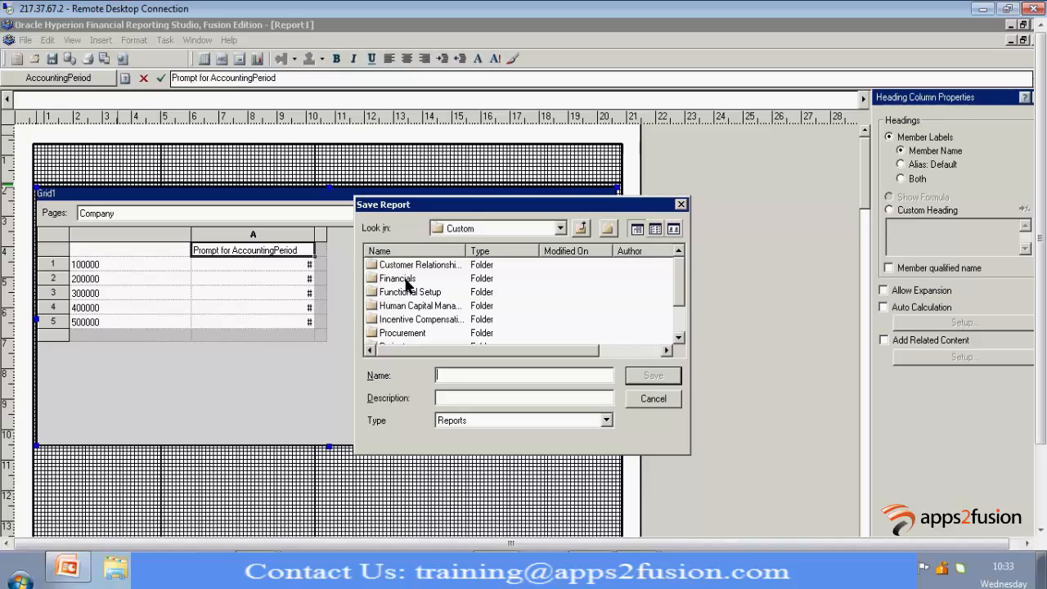
double_click(401, 279)
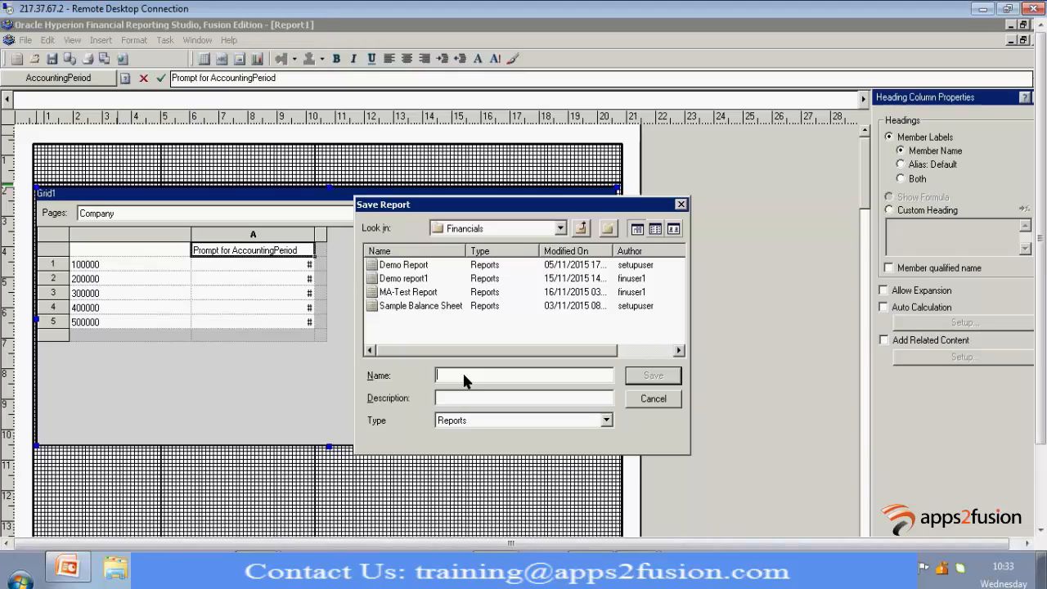
type("MA1611_FRS")
double_click(464, 379)
key("ctrl+c")
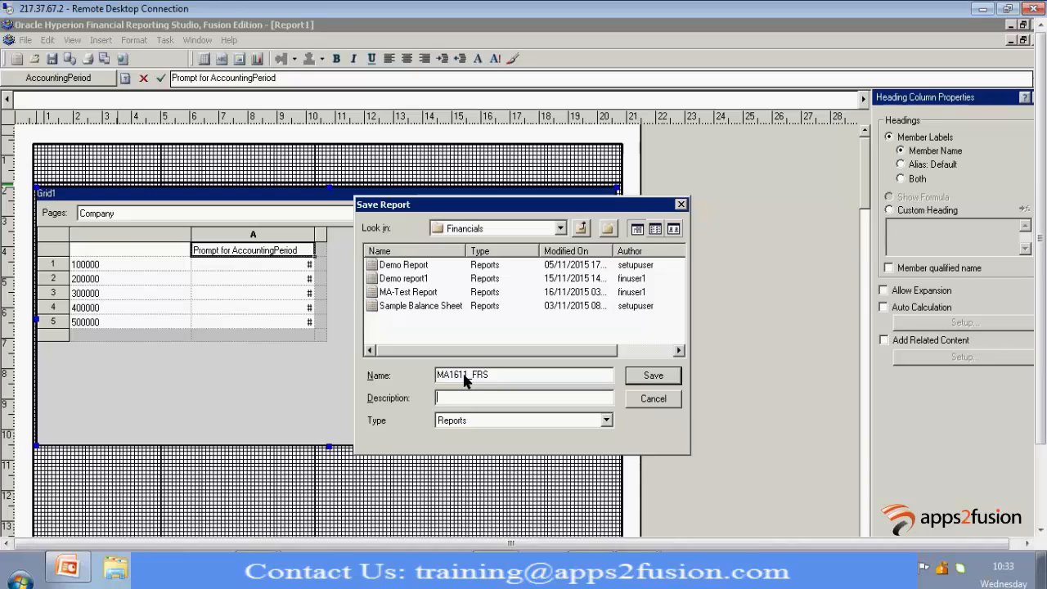
key("Tab")
key("ctrl+v")
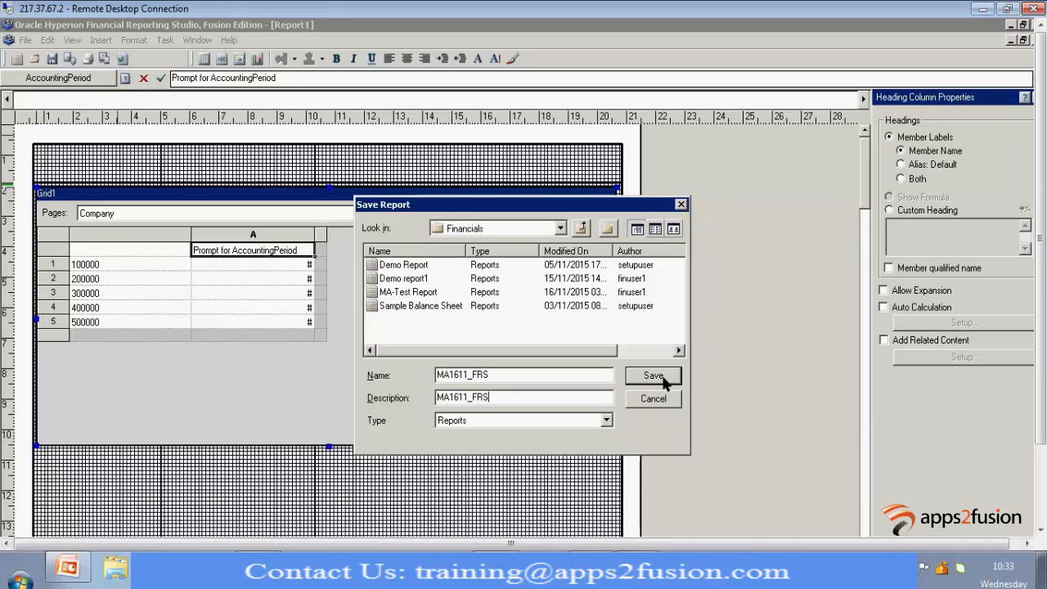
left_click(664, 378)
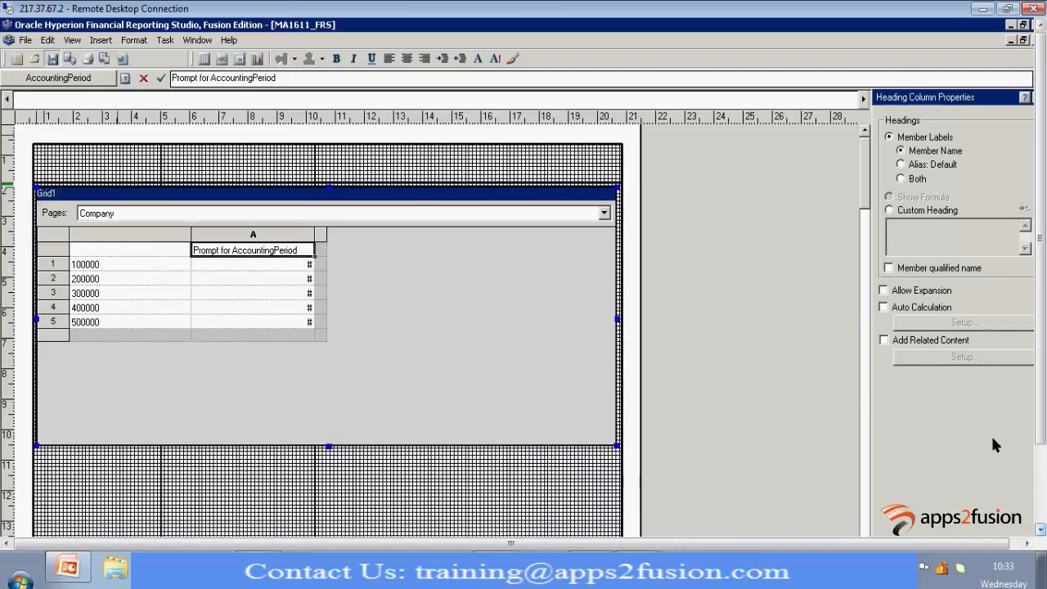
Try to preview the saved report in the web browser
mouse_move(1044, 371)
left_mouse_down()
mouse_move(1045, 394)
mouse_move(1045, 369)
left_mouse_up()
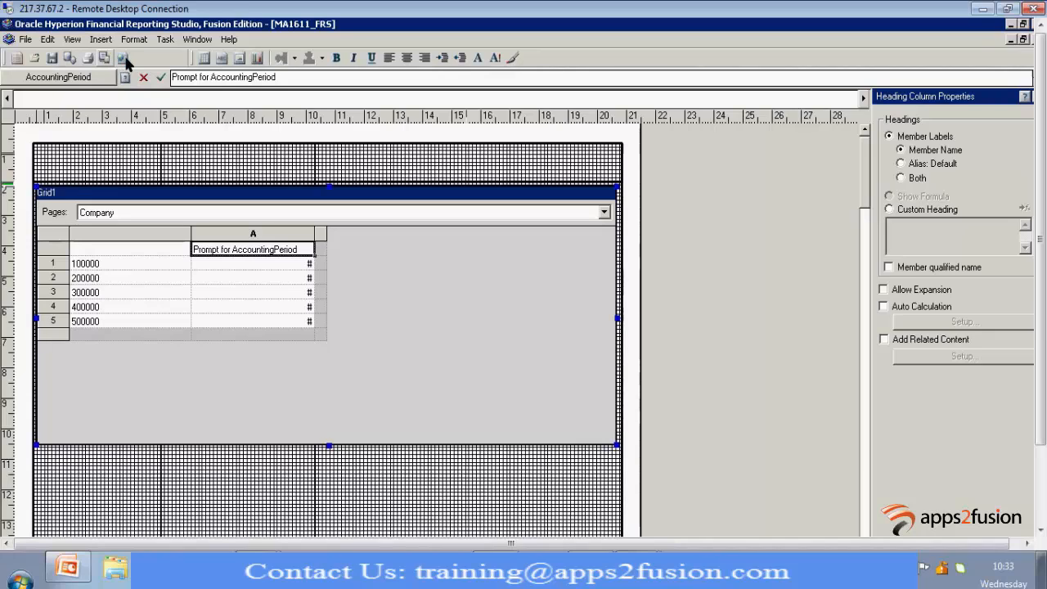
left_click(124, 59)
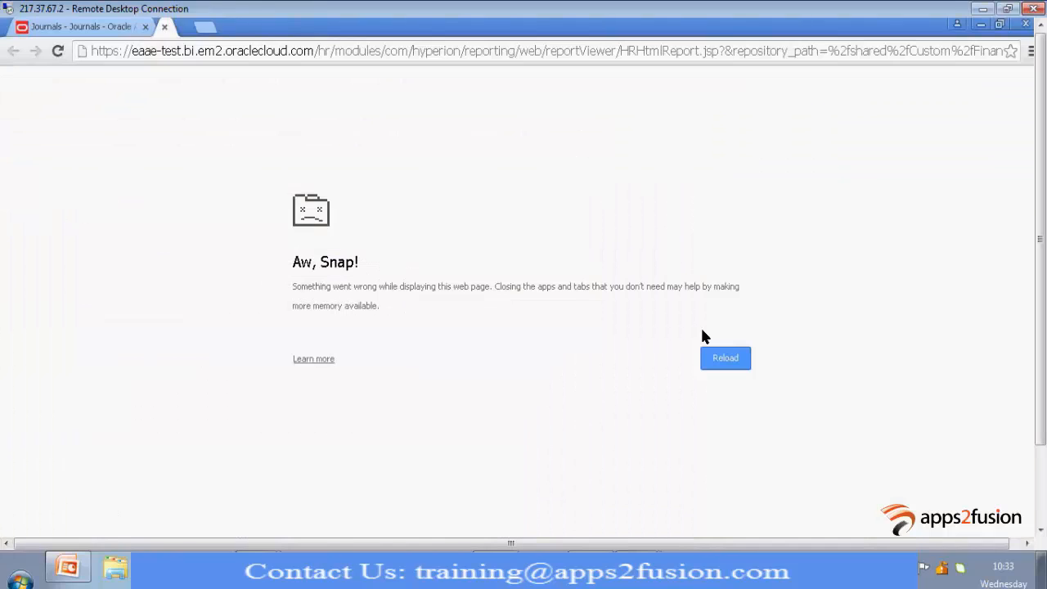
Try to open the Financial Reporting Center under General Accounting from the Journals page in Chrome
left_click(69, 34)
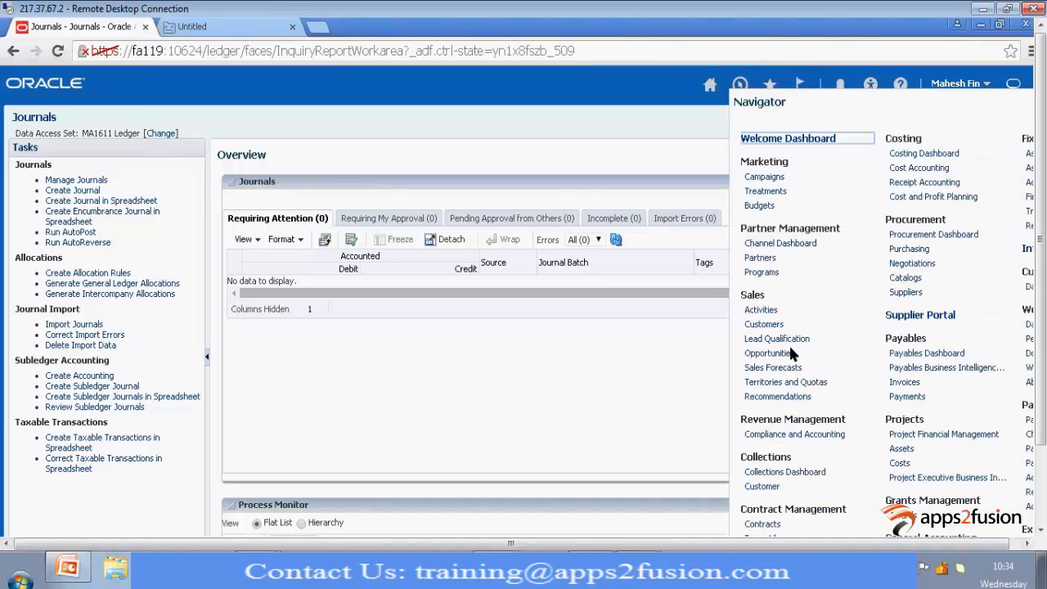
left_click_drag(1034, 461, 1035, 473)
left_click(1034, 479)
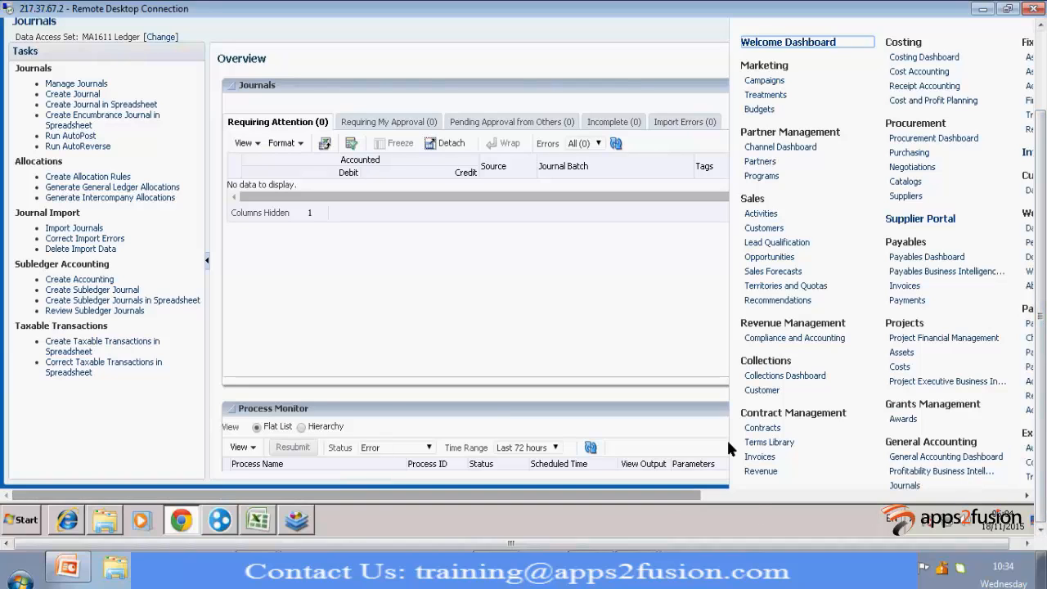
scroll(726, 438, "down", 3)
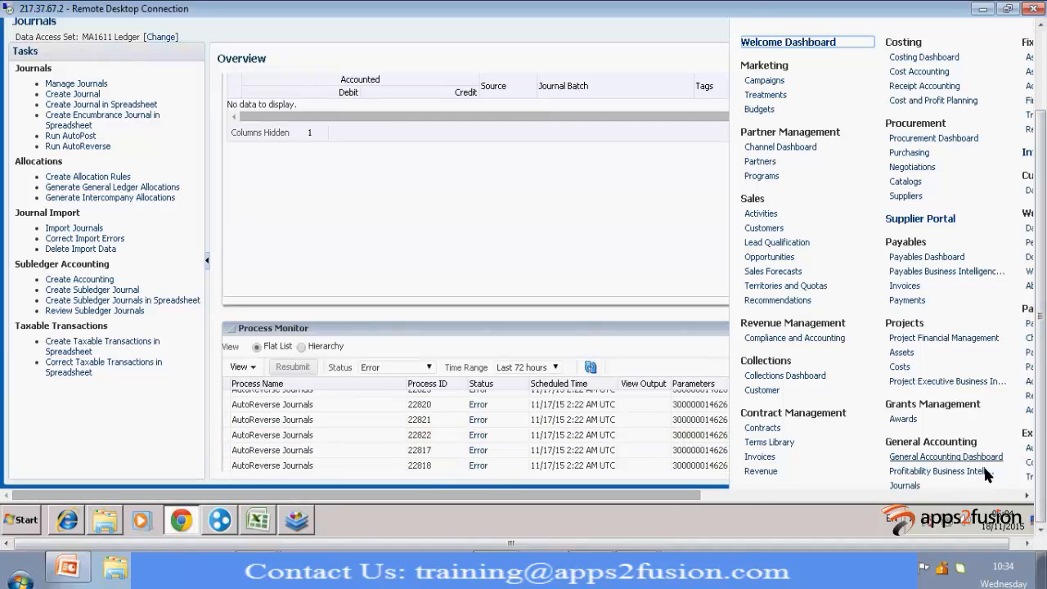
scroll(957, 394, "down", 3)
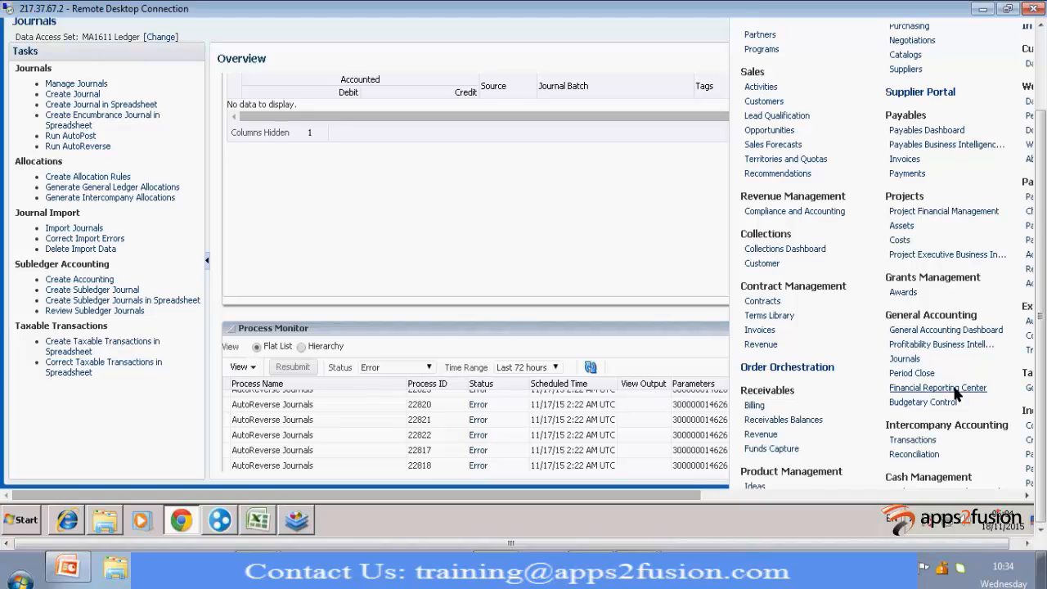
left_click(954, 390)
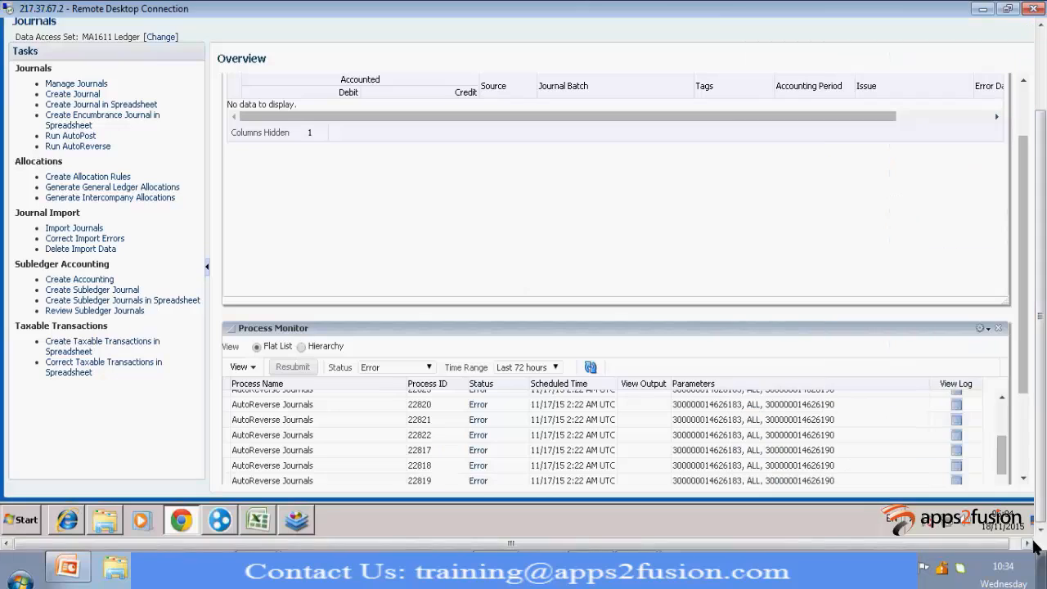
Switch to the Oracle Welcome page in Internet Explorer and open the Financial Reporting Center under General Accounting
left_click_drag(1040, 132, 1026, 2)
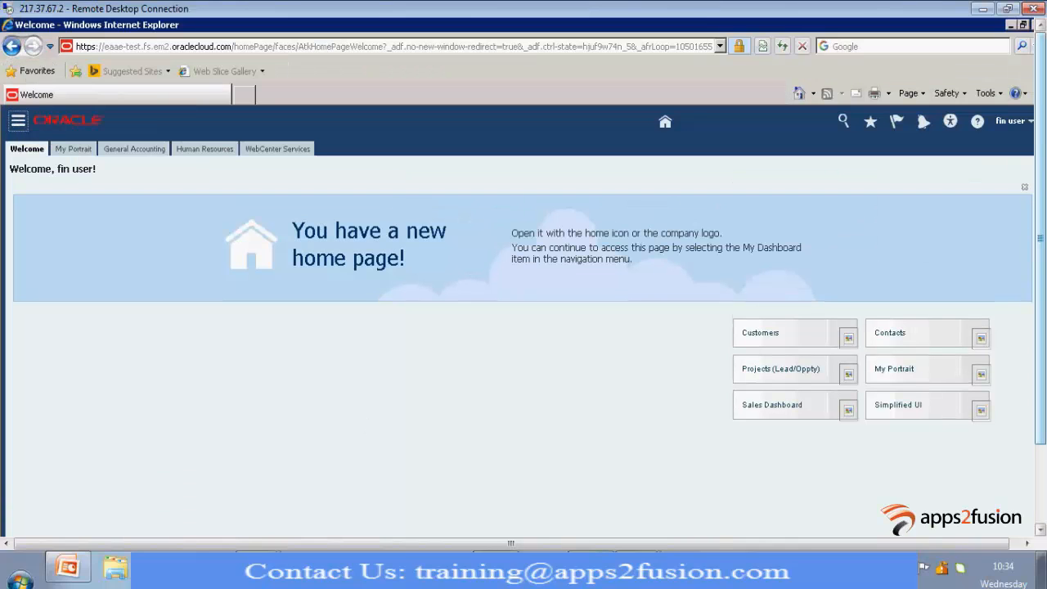
left_click(18, 120)
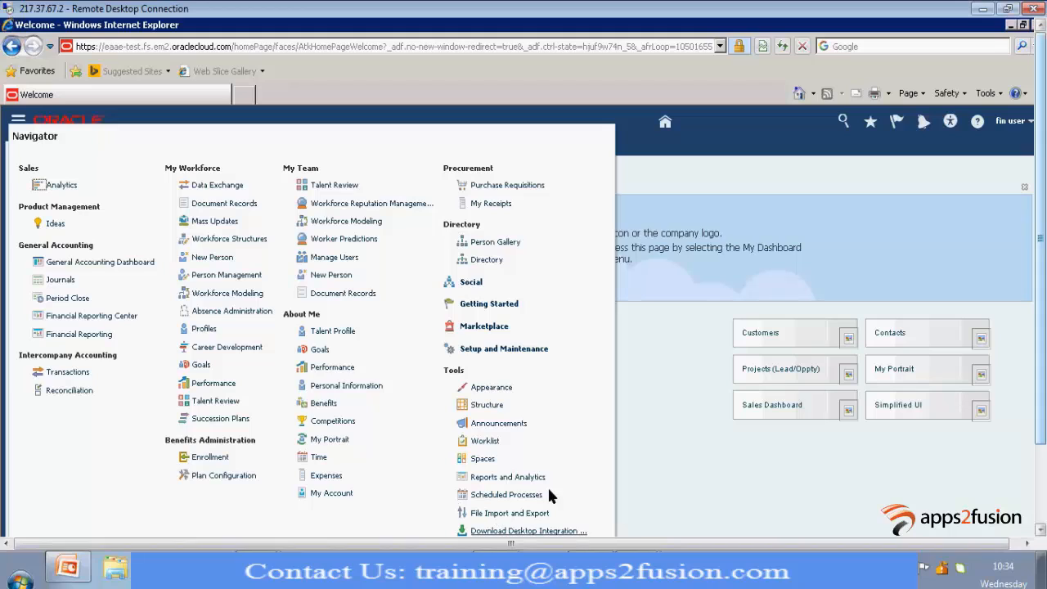
left_click(101, 319)
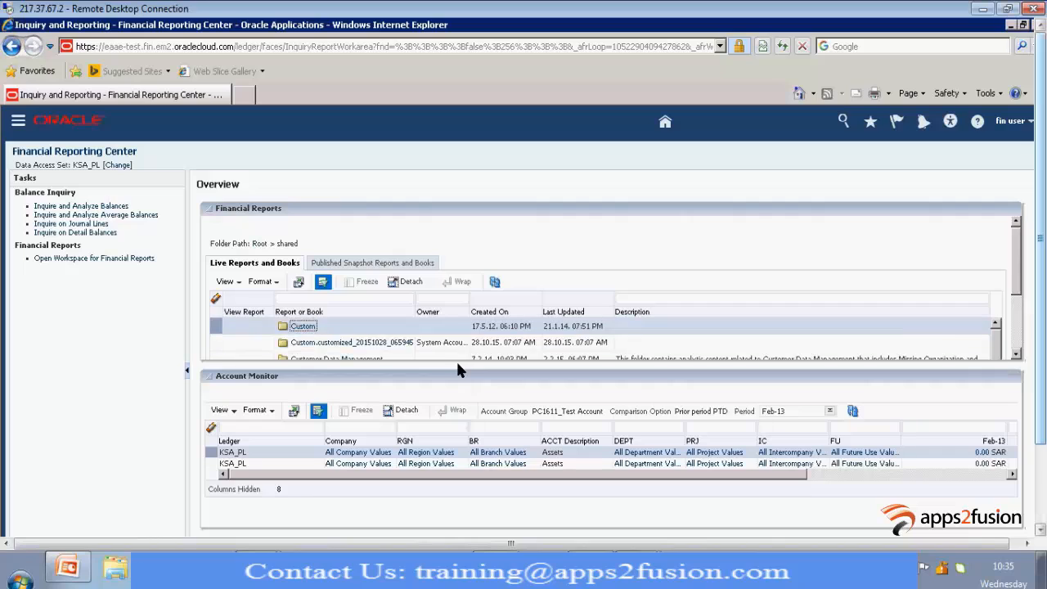
Open the MA1611_FRS report from the shared Custom > Financials folder of live reports
left_click(301, 327)
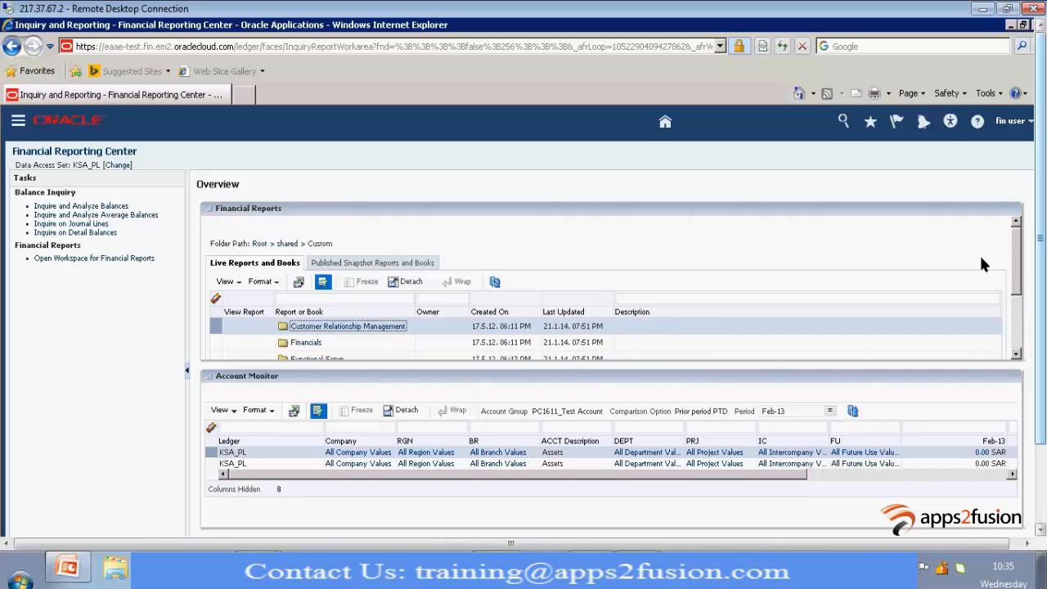
left_click(305, 342)
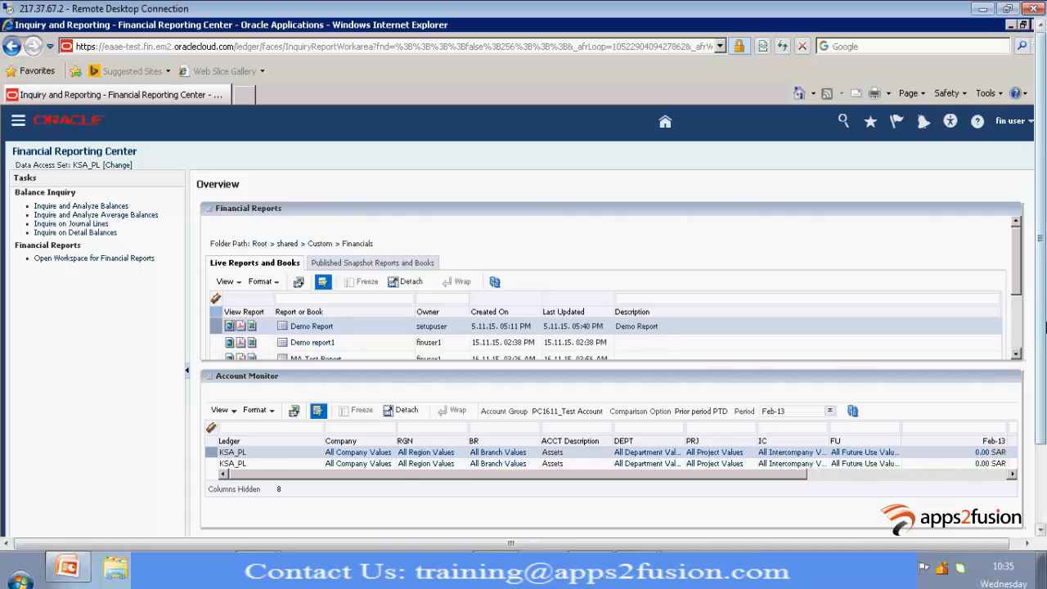
scroll(574, 352, "down", 2)
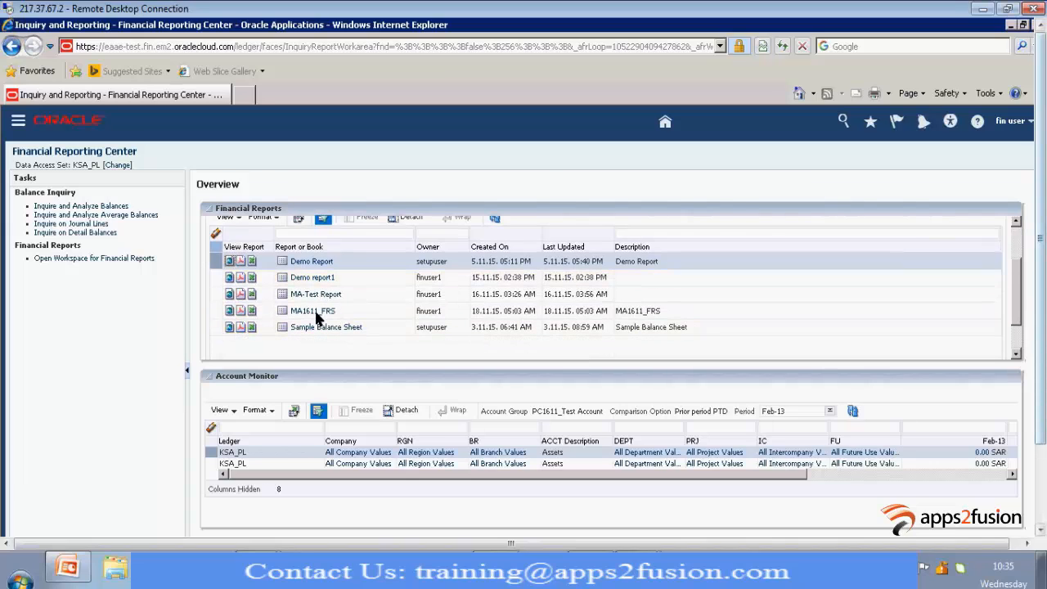
left_click(342, 315)
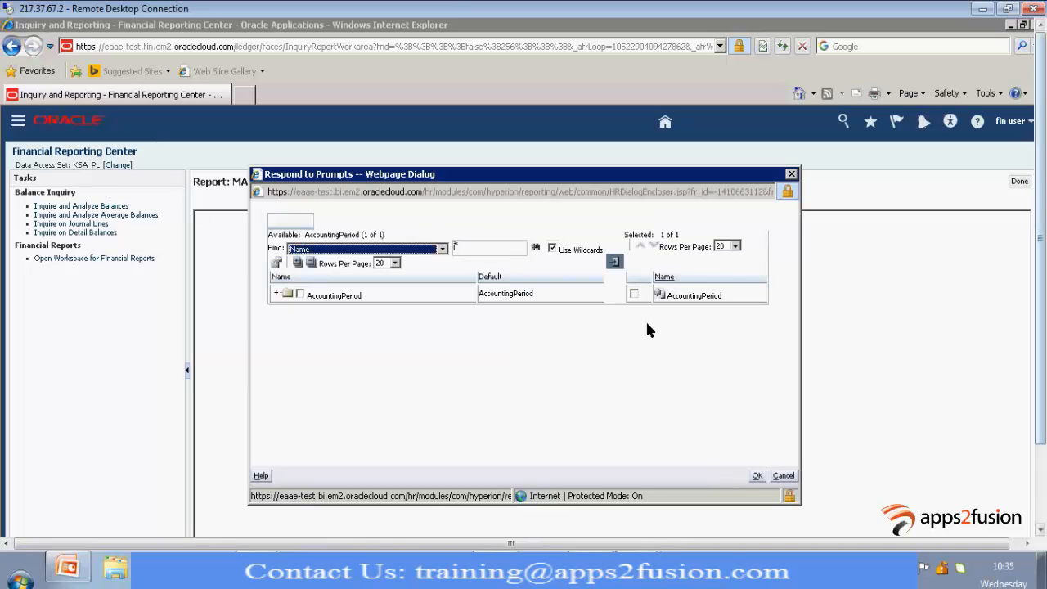
Select Jan-13 under 2013 > Qtr1-13 for the accounting period prompt in place of AccountingPeriod
left_click(277, 294)
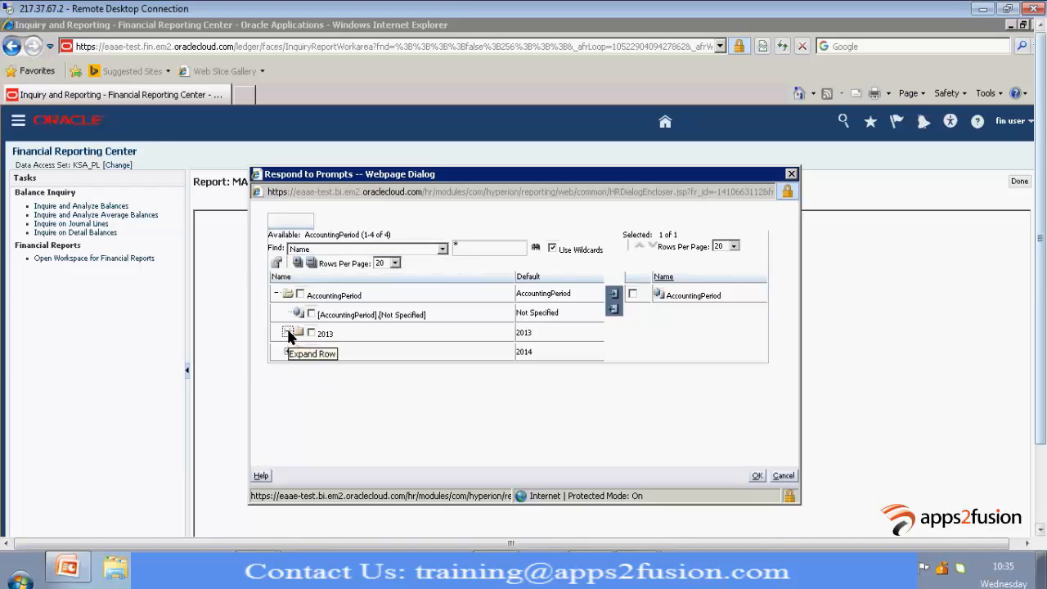
left_click(287, 333)
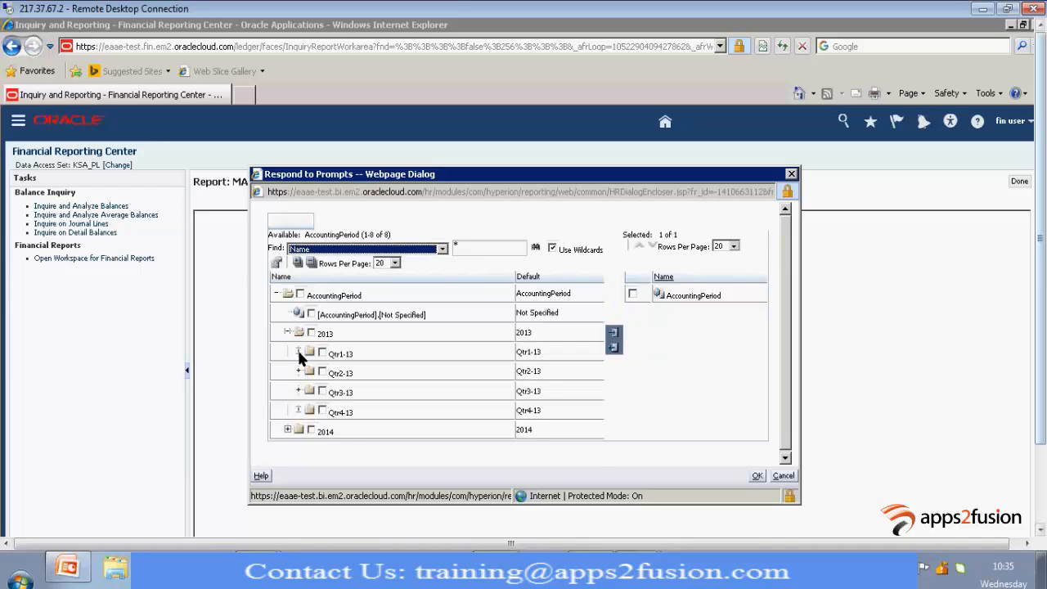
left_click(298, 351)
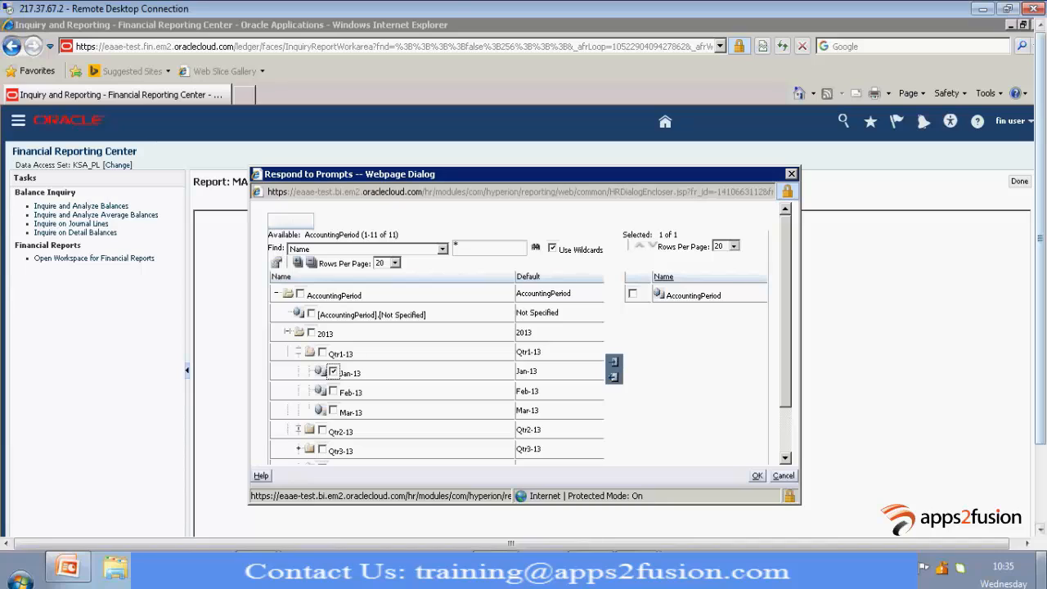
left_click(614, 365)
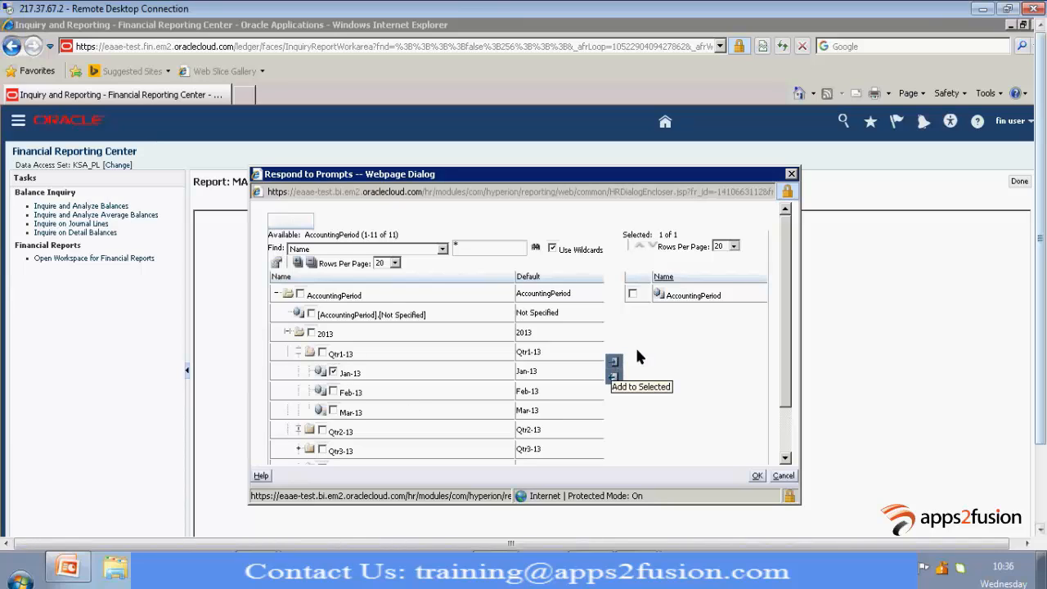
left_click(632, 294)
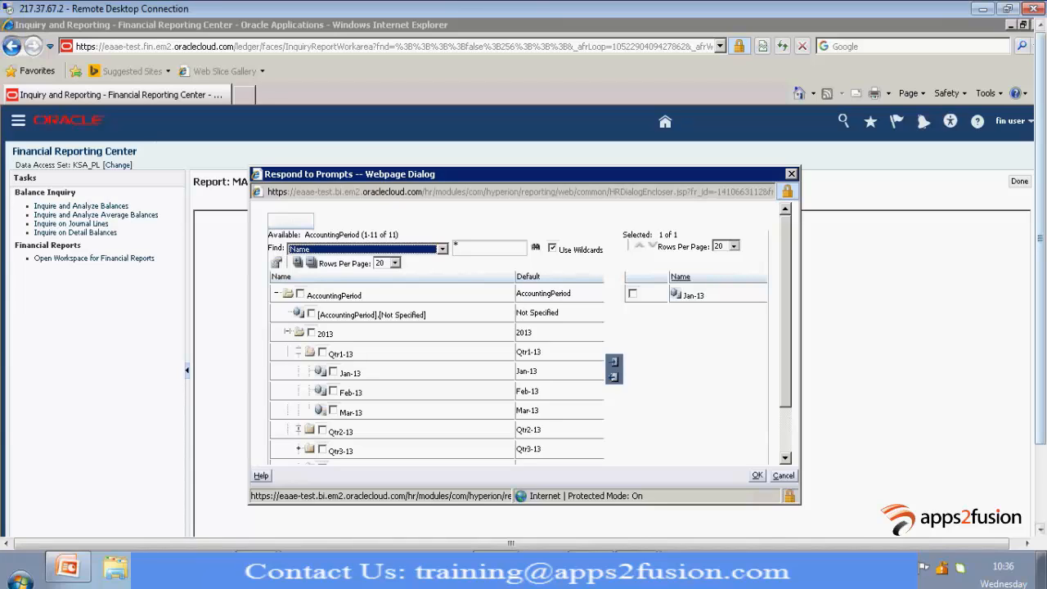
left_click(758, 475)
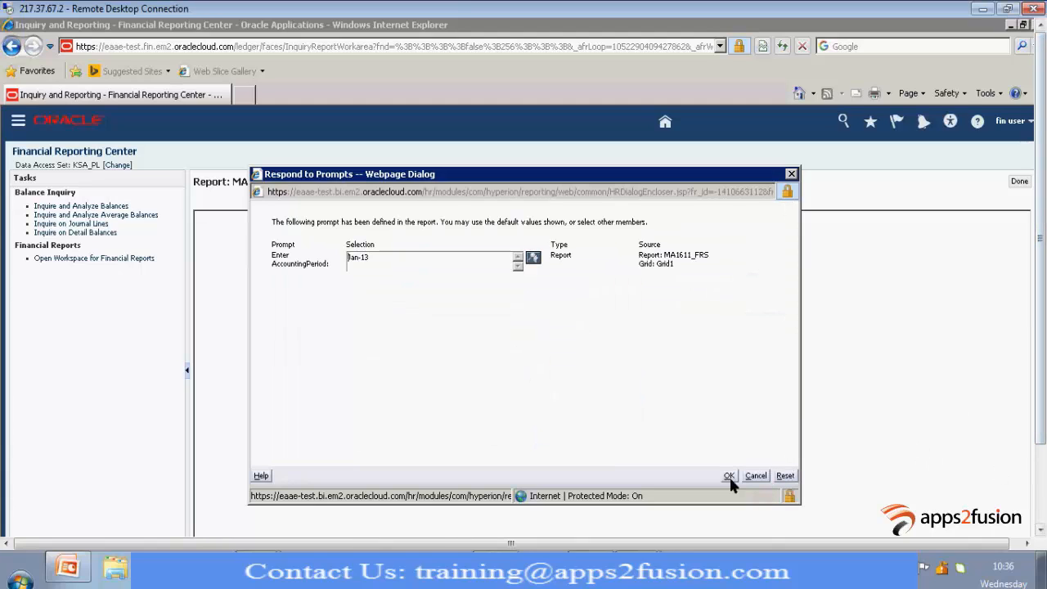
Run the report for the chosen accounting period and set its Ledger point of view to KSA_PL under All Ledgers
left_click(729, 477)
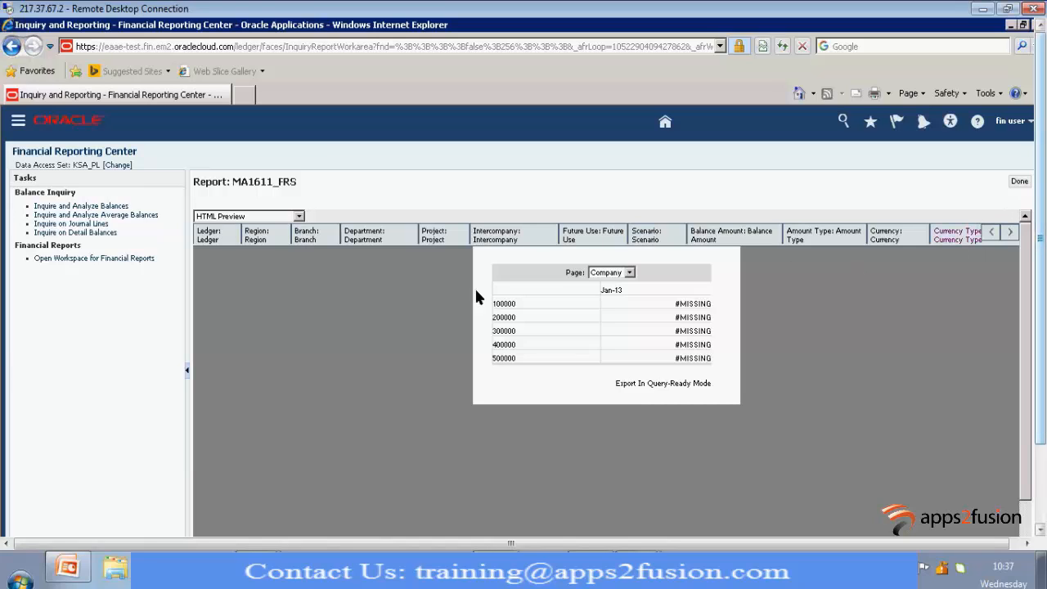
left_click(206, 235)
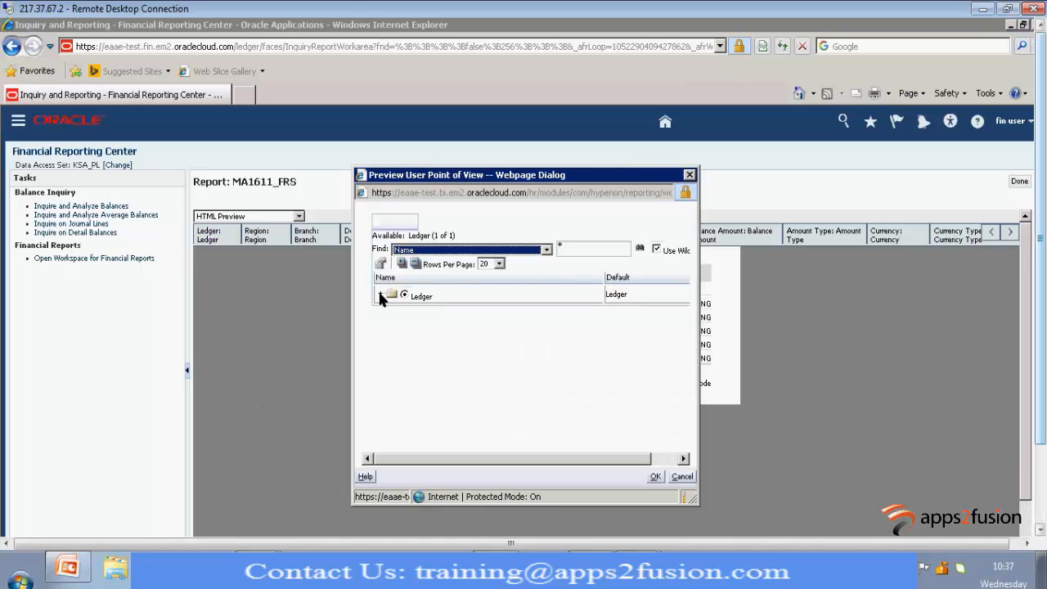
left_click(379, 293)
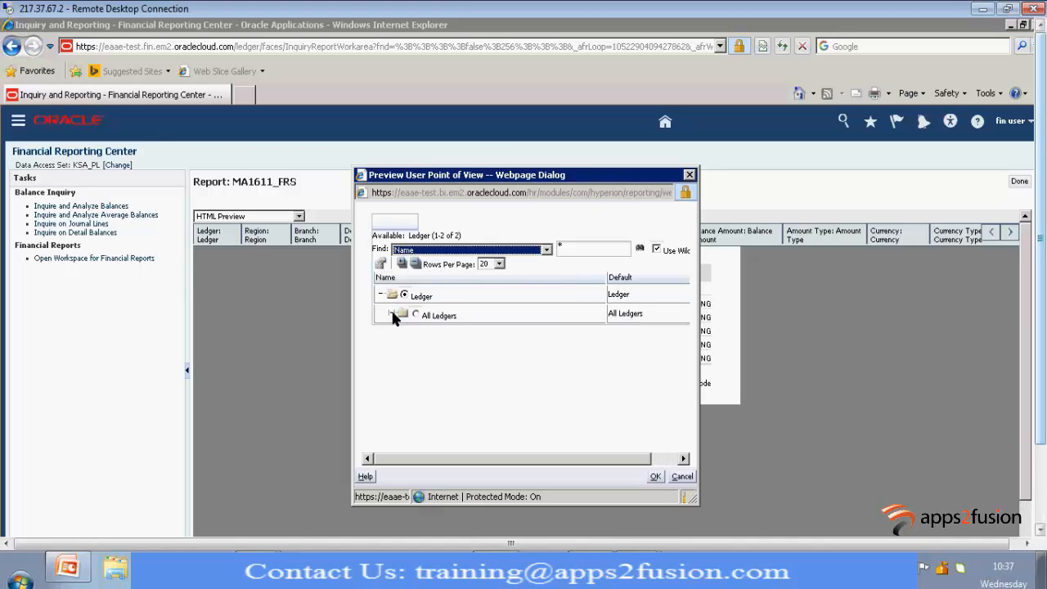
left_click(392, 313)
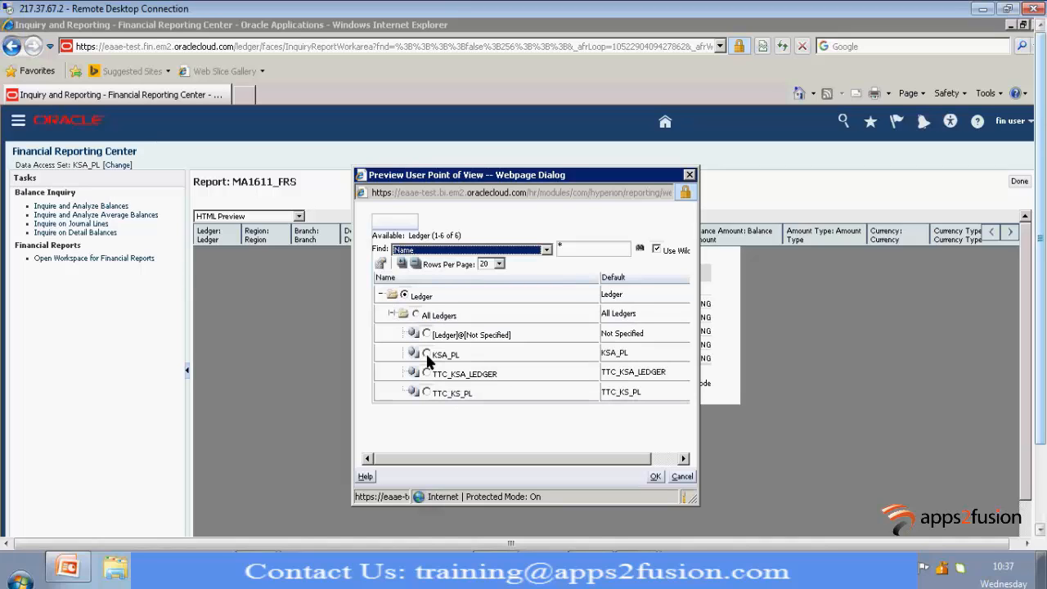
left_click(425, 353)
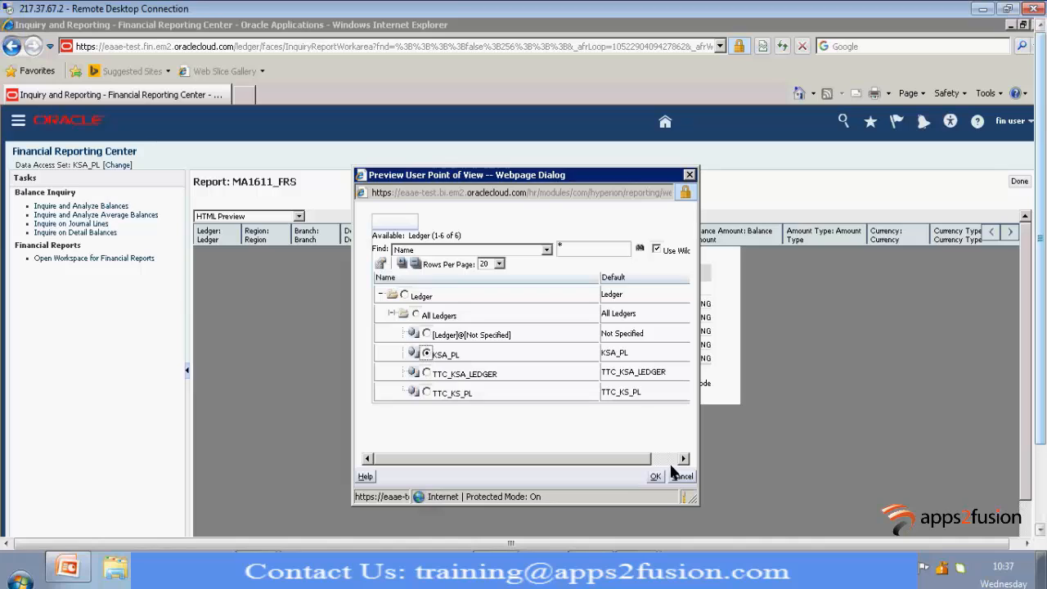
left_click(656, 477)
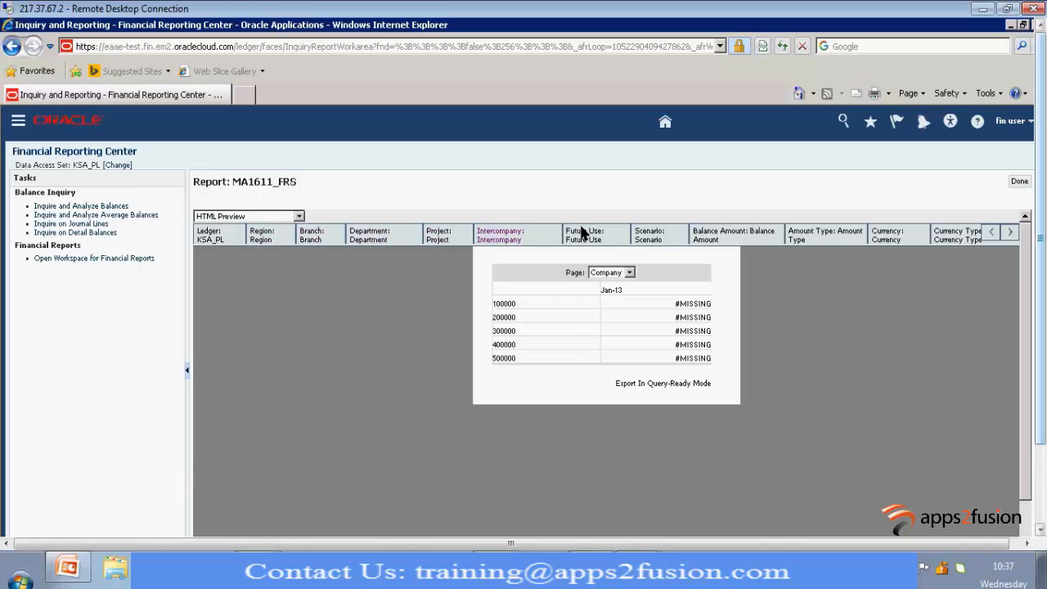
Set the report's Scenario point of view to Actual
left_click(649, 235)
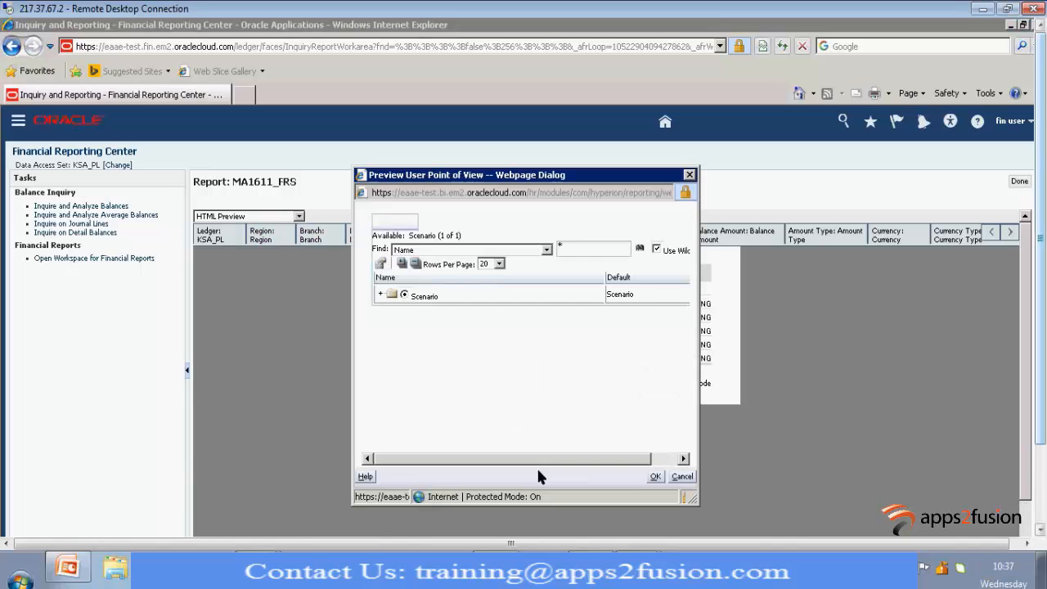
left_click(380, 294)
left_click(415, 315)
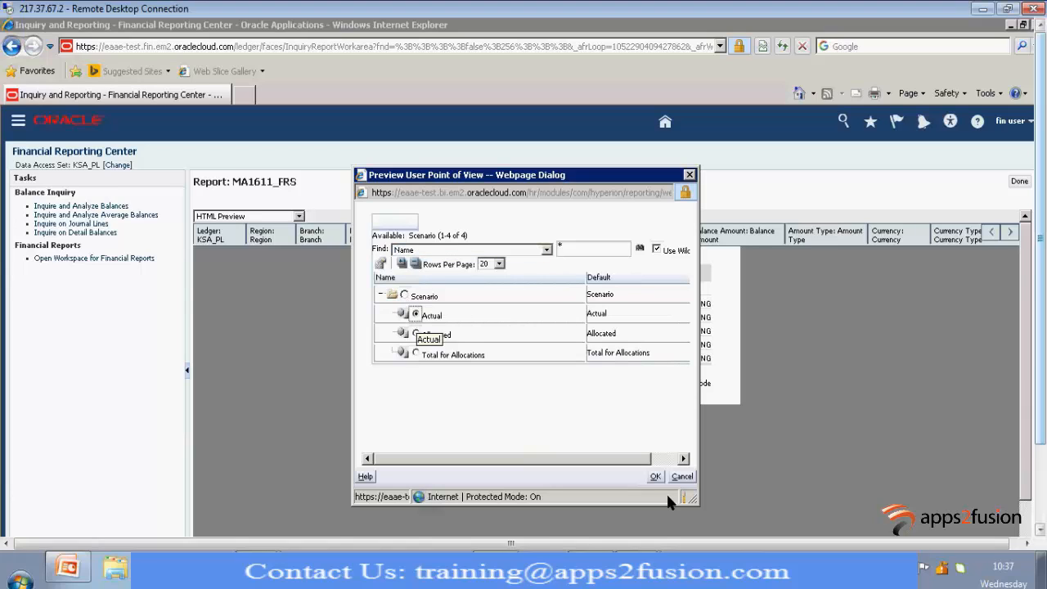
left_click(655, 476)
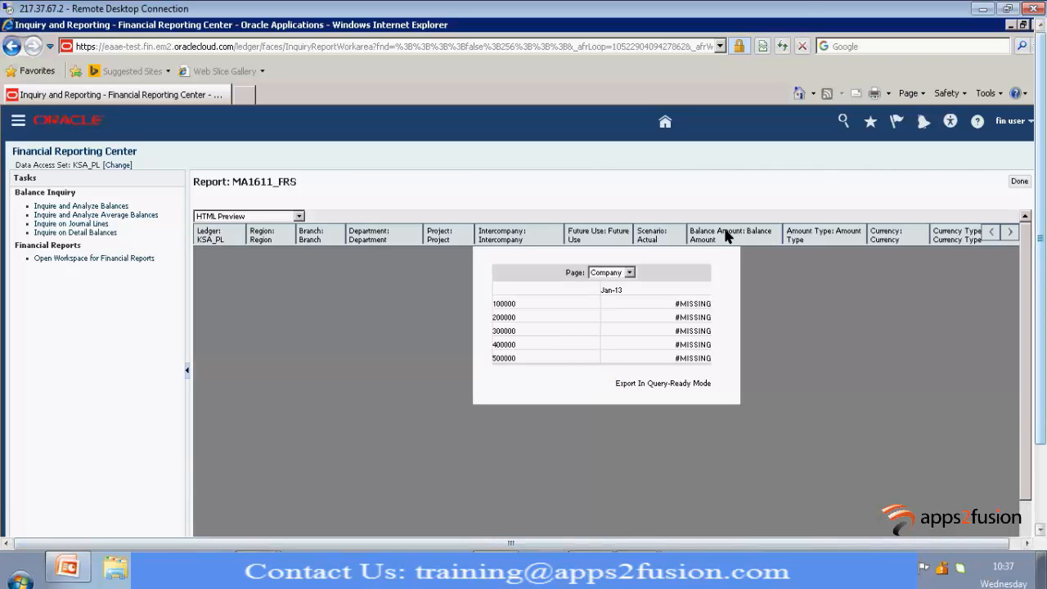
Set the report's Balance Amount point of view to Period Activity
left_click(725, 235)
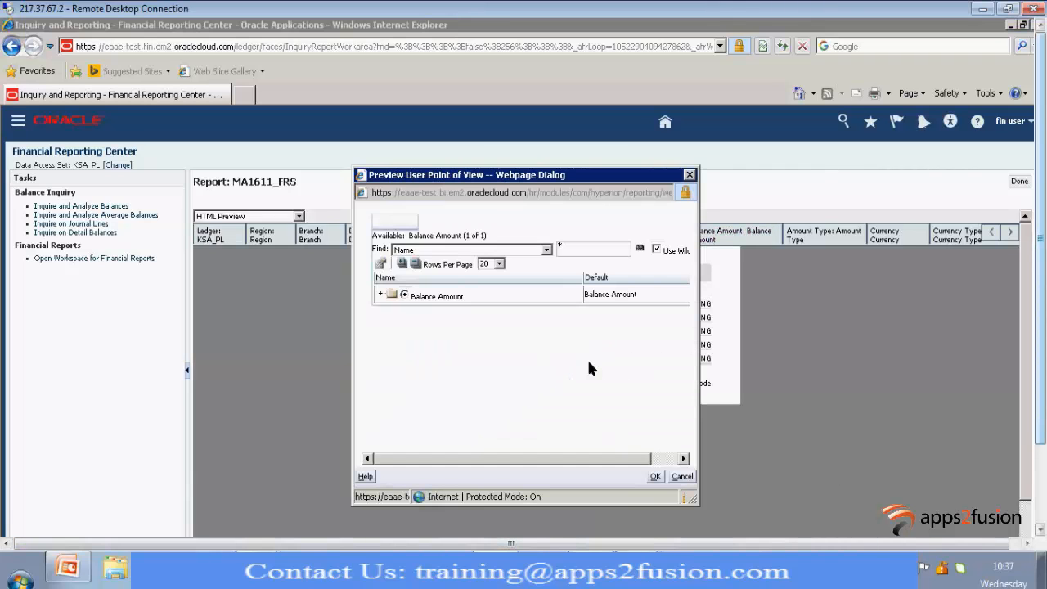
left_click(380, 295)
left_click(391, 333)
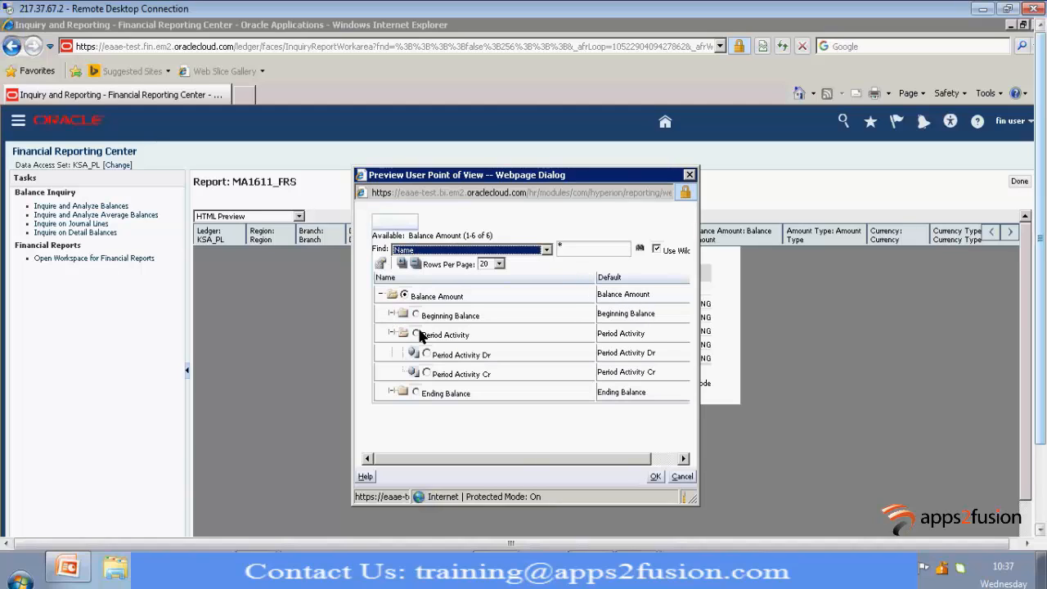
left_click(417, 334)
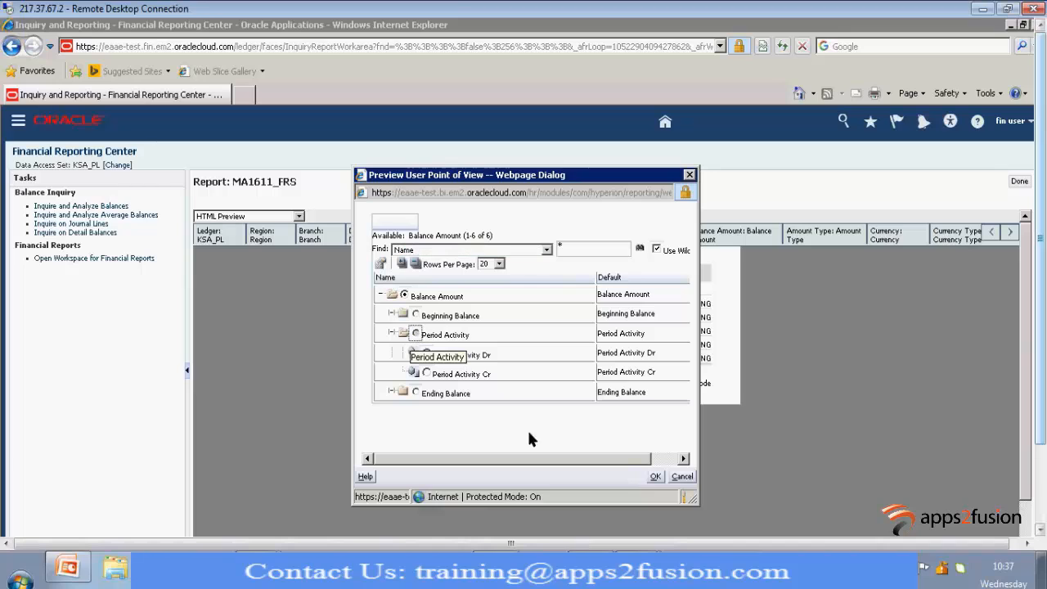
left_click(655, 477)
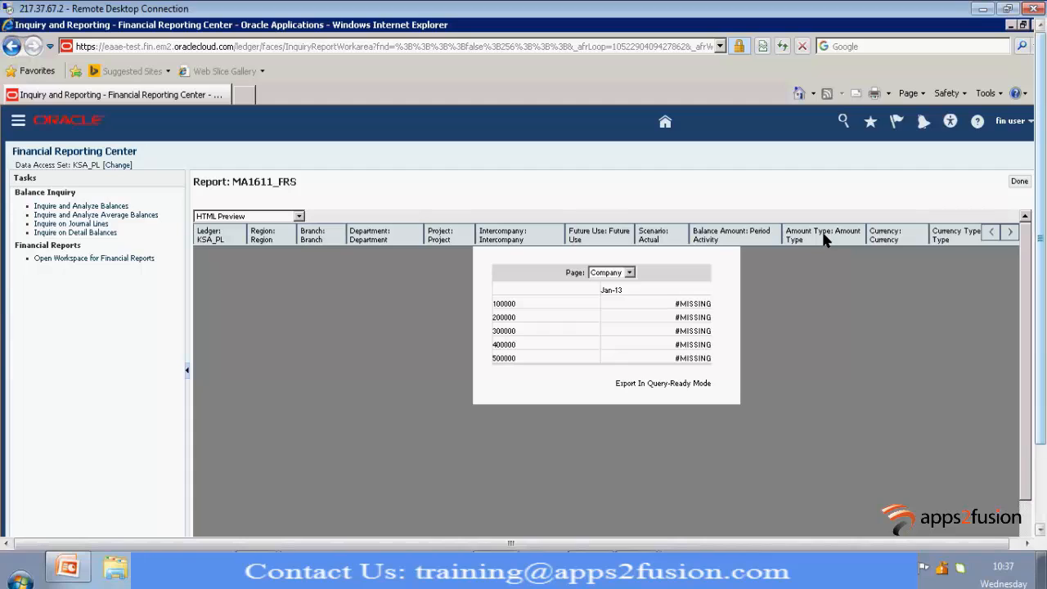
Set the report's Amount Type point of view to Base
left_click(823, 235)
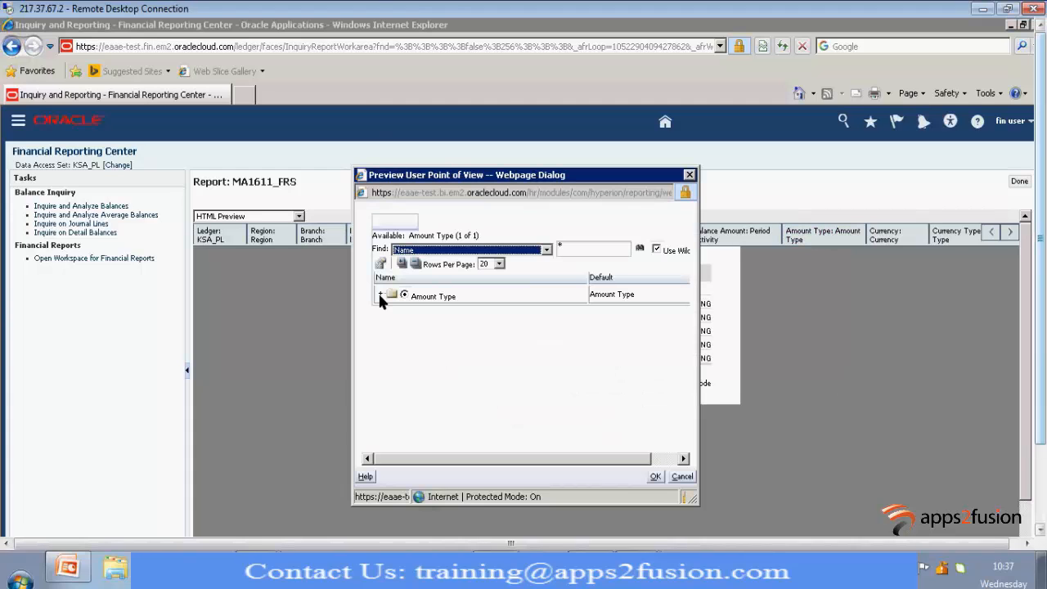
left_click(379, 292)
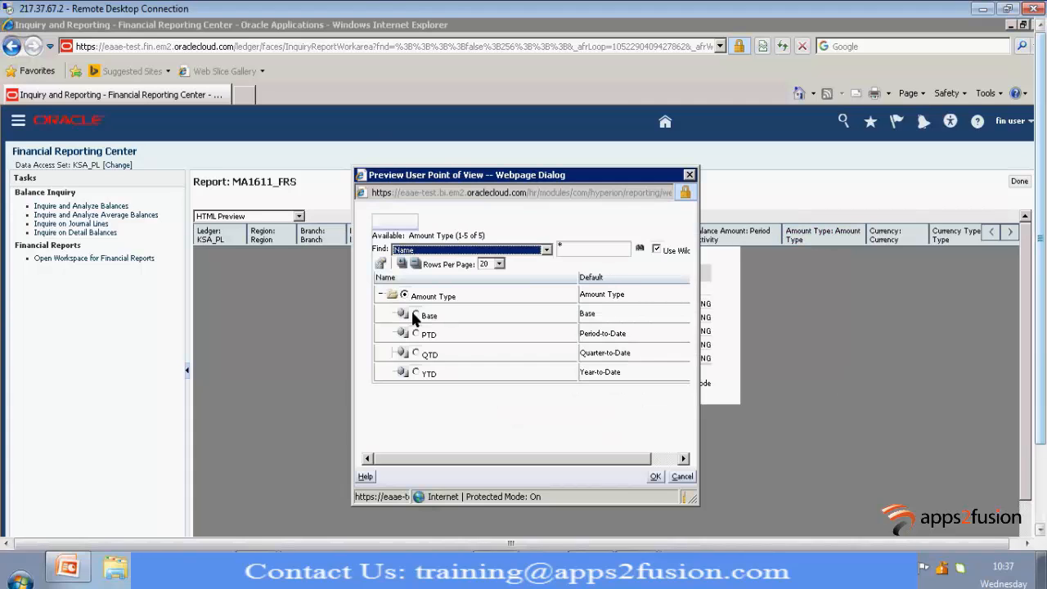
left_click(413, 312)
left_click(652, 475)
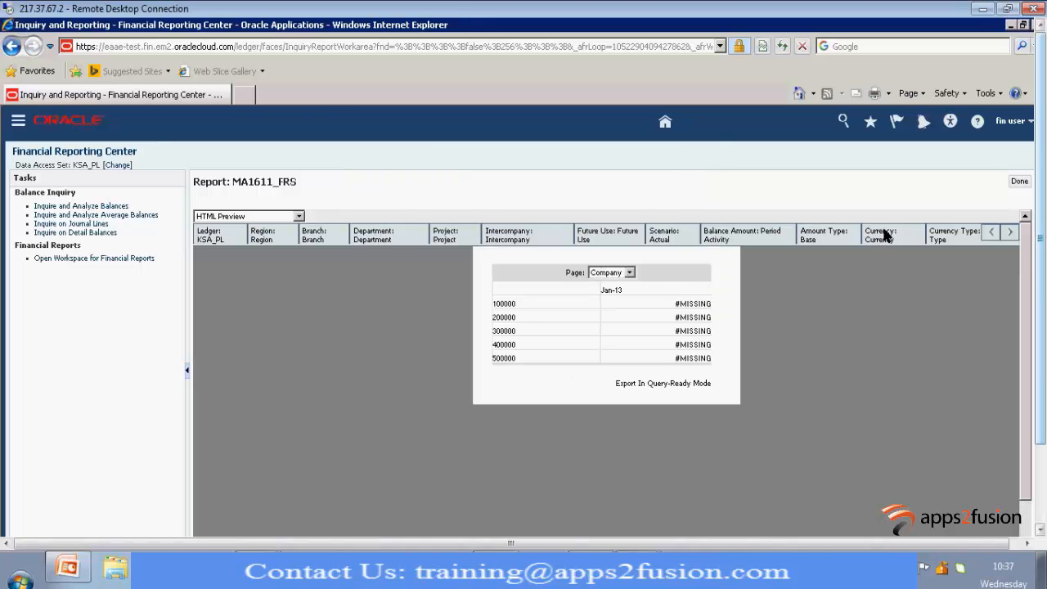
Expand the Currency members in the report's point of view and show 250 rows per page
left_click(882, 235)
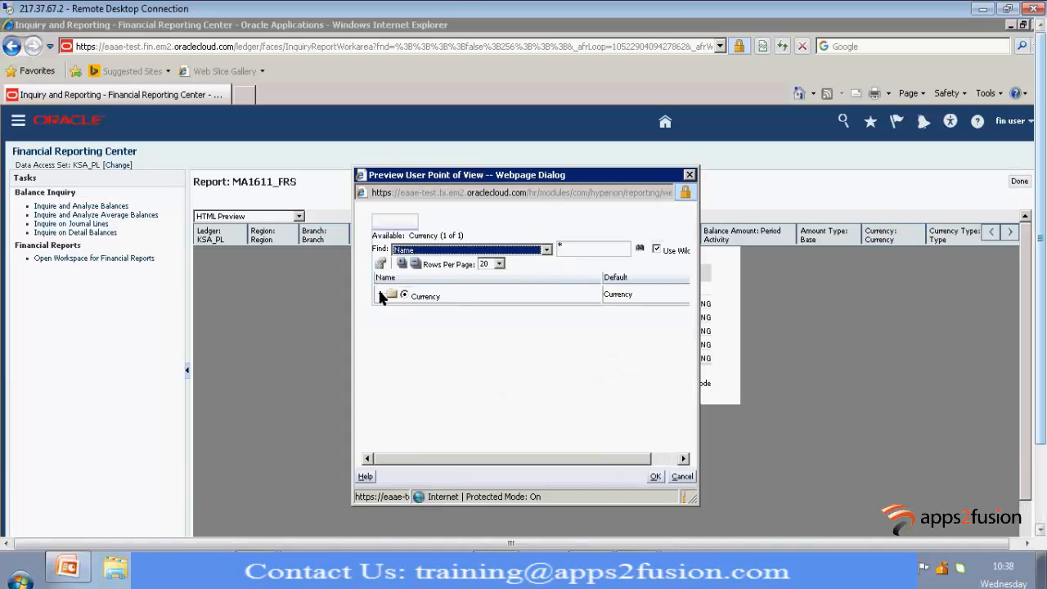
left_click(381, 294)
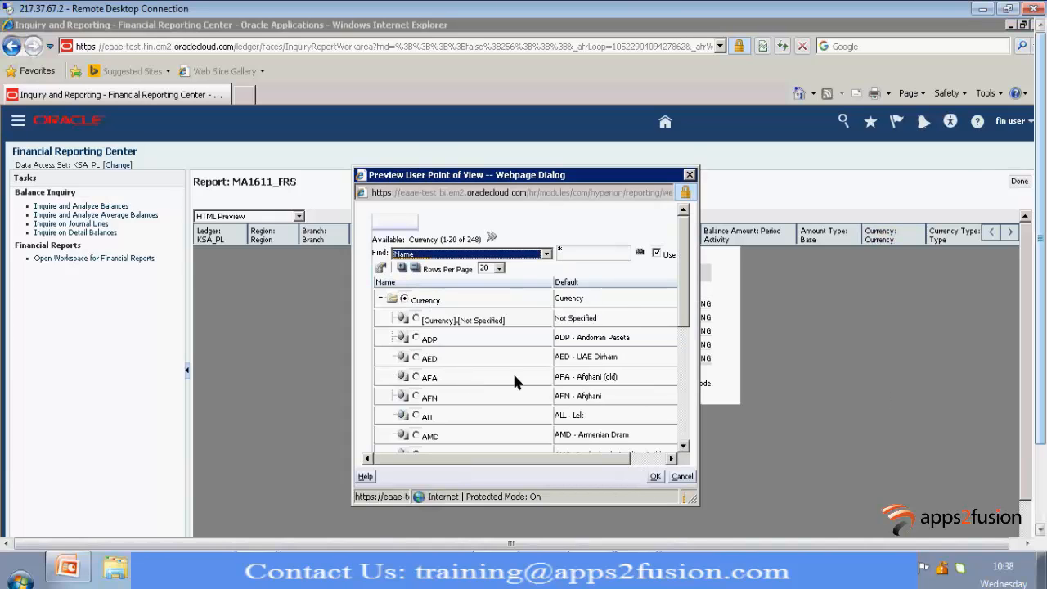
scroll(513, 372, "down", 2)
scroll(519, 373, "down", 3)
scroll(519, 373, "up", 5)
left_click(498, 269)
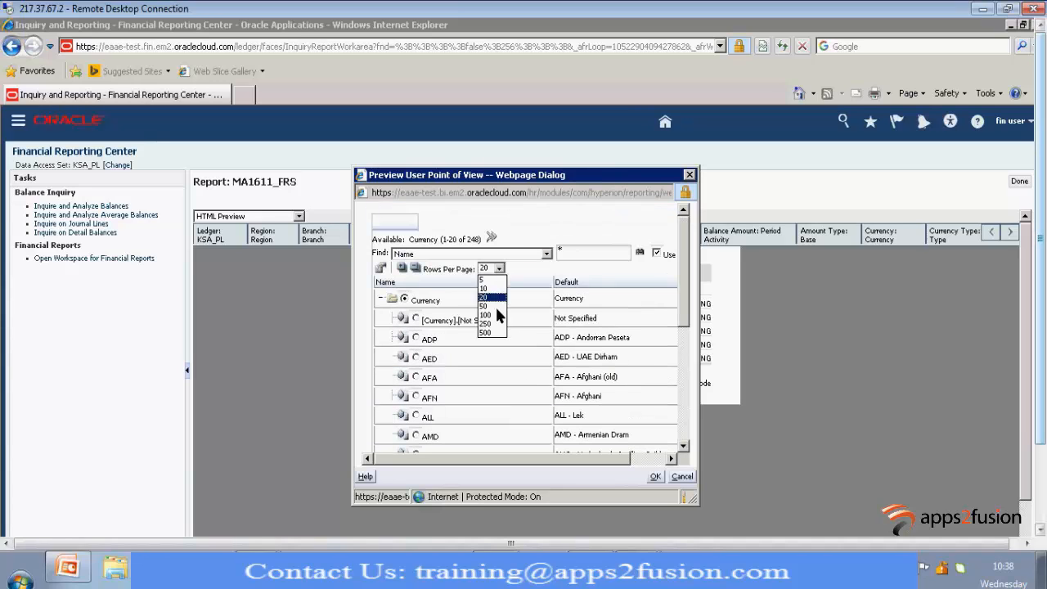
left_click(491, 324)
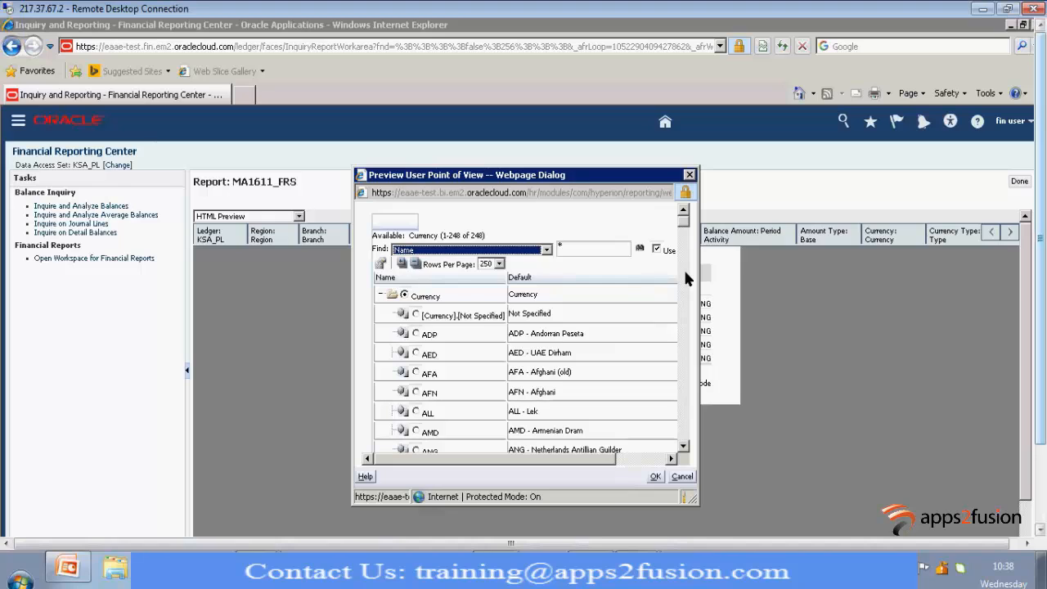
scroll(685, 328, "down", 20)
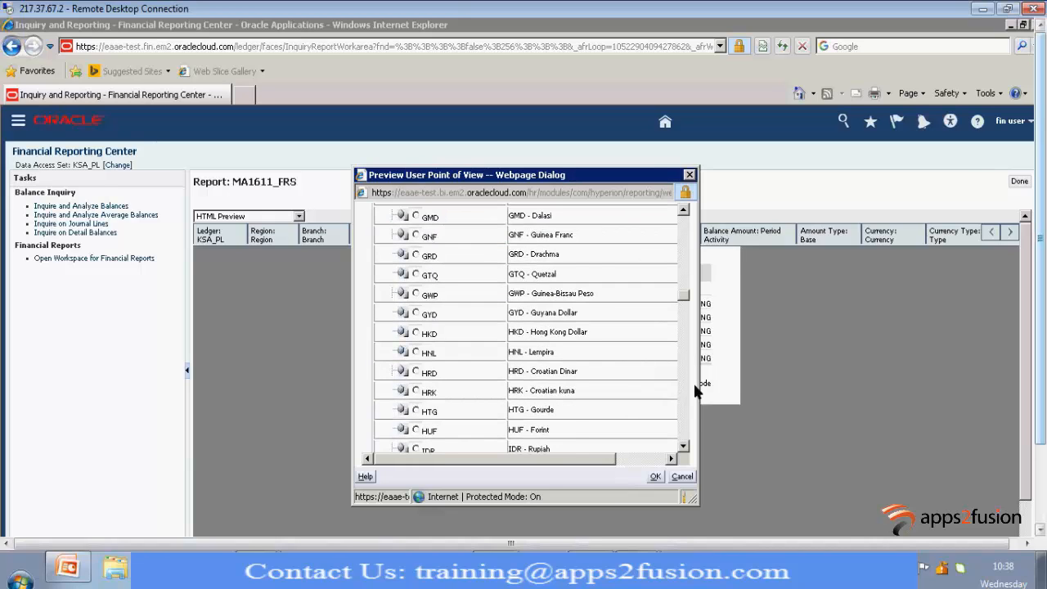
scroll(692, 412, "down", 6)
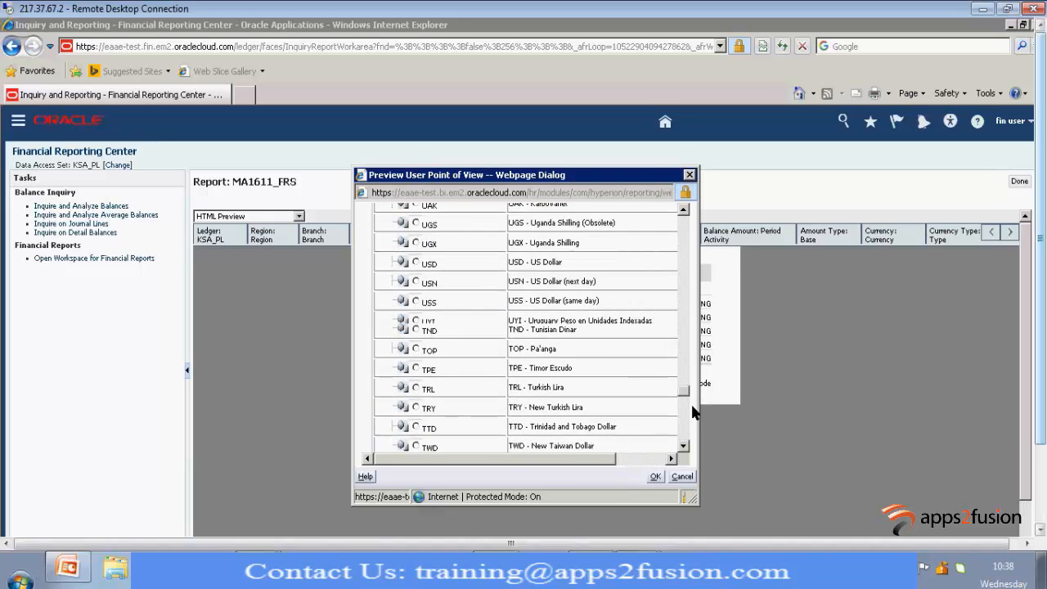
left_click(415, 244)
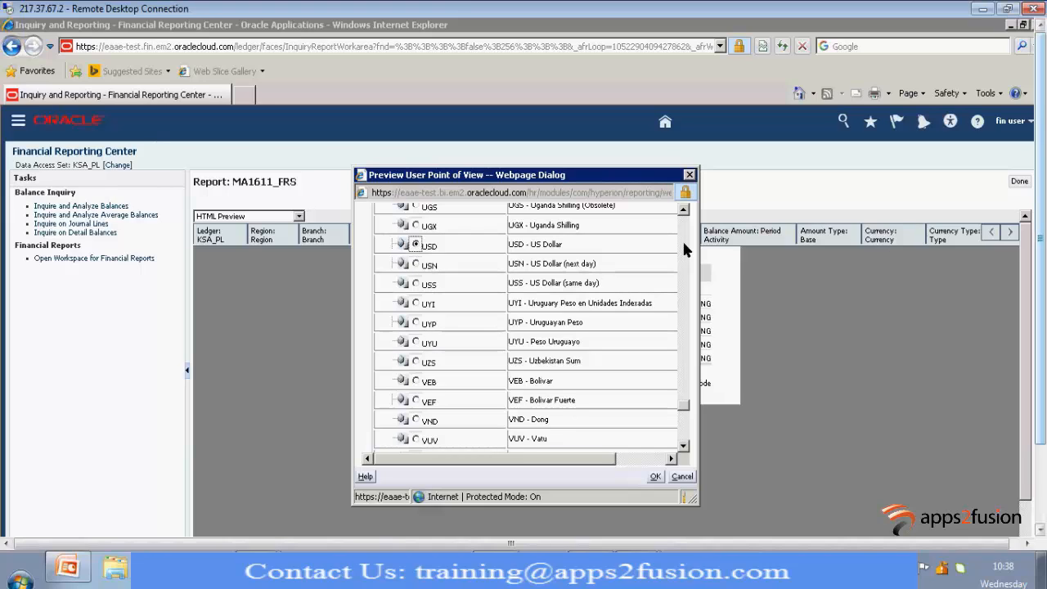
Set the report's Currency point of view to SAR - Saudi Riyal
scroll(685, 250, "up", 8)
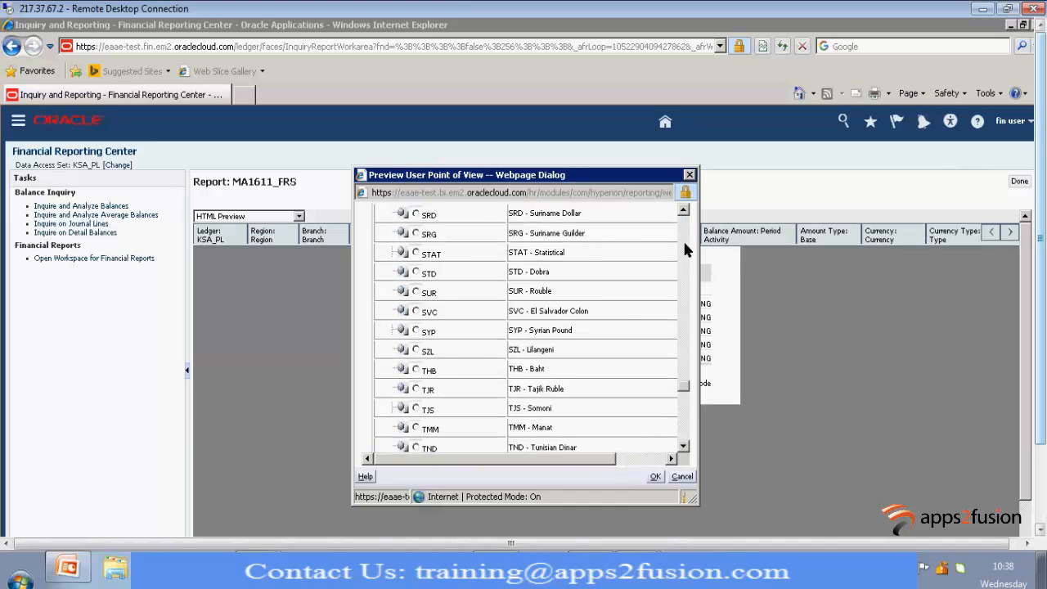
scroll(685, 250, "up", 4)
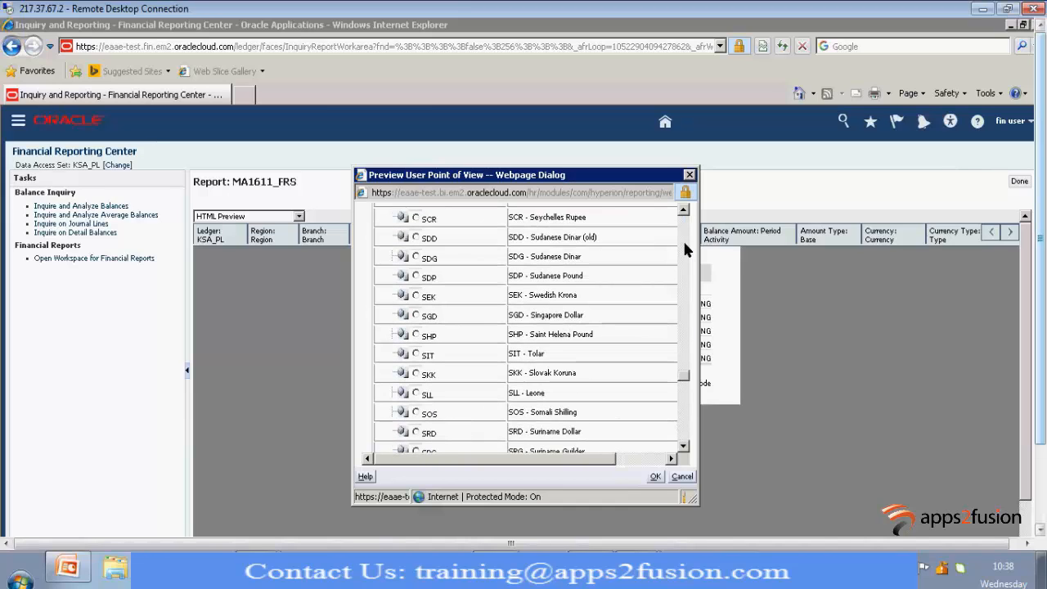
scroll(685, 249, "up", 4)
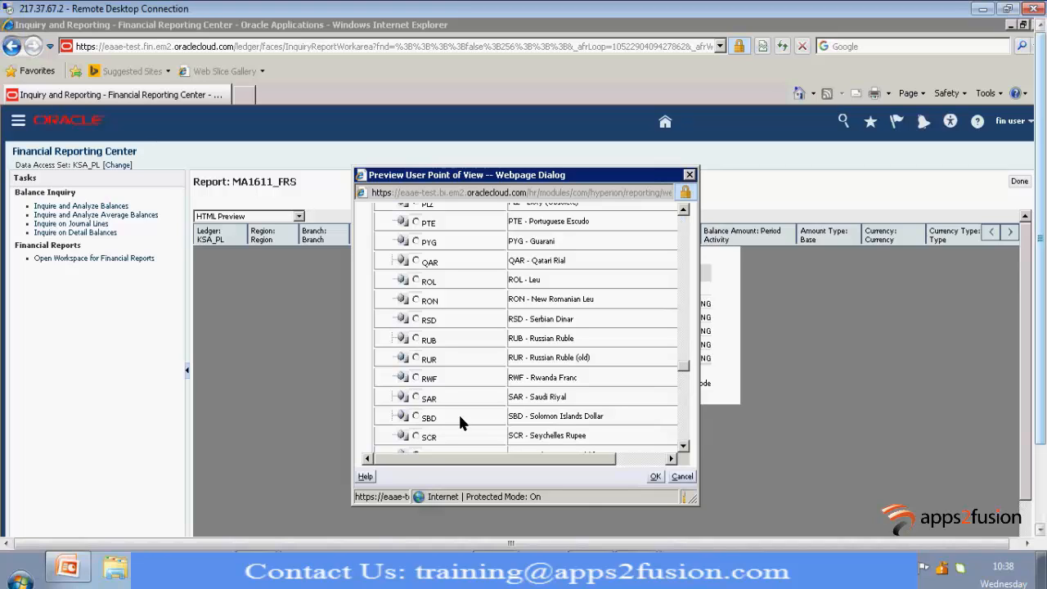
scroll(460, 419, "down", 2)
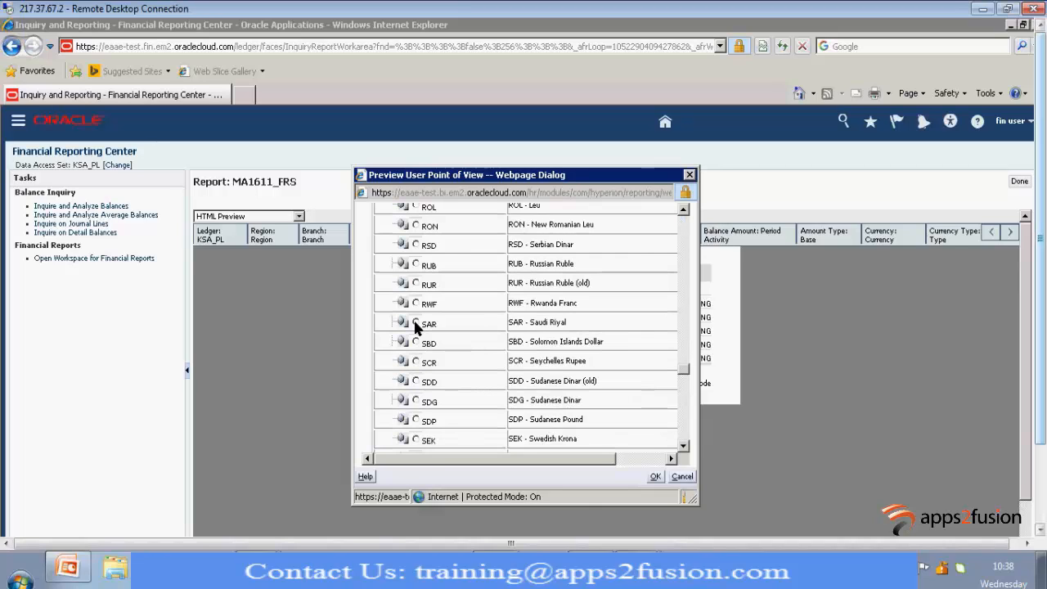
left_click(415, 324)
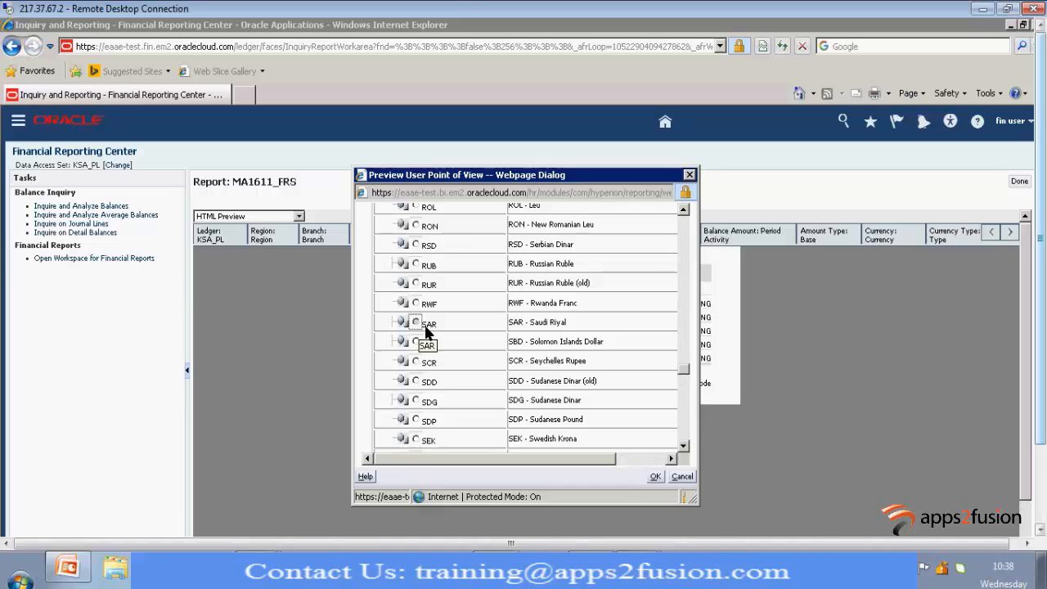
left_click(655, 476)
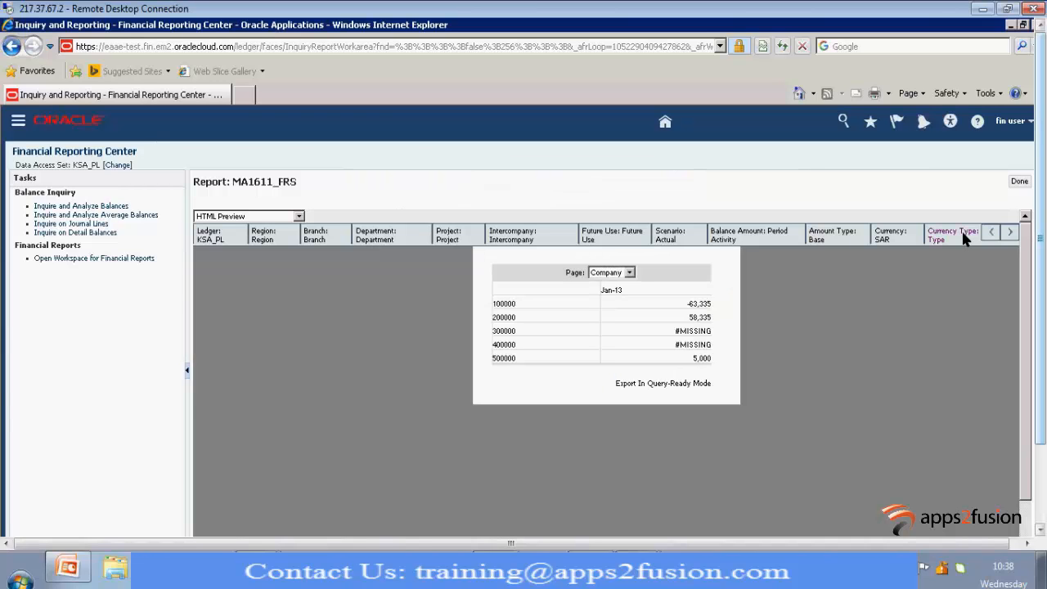
Set the report's Currency Type point of view to Total
left_click(957, 234)
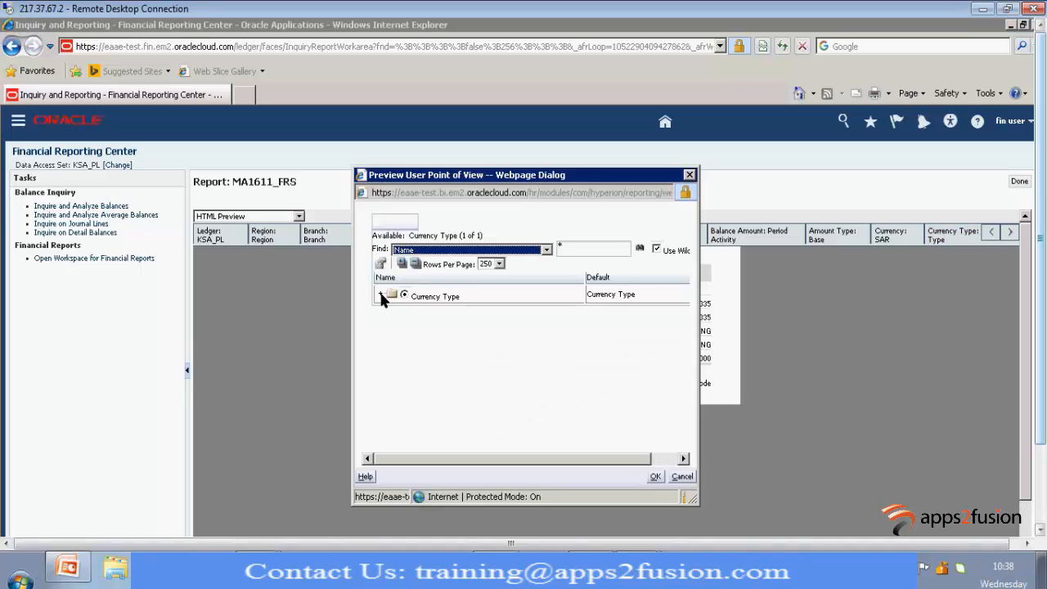
left_click(380, 295)
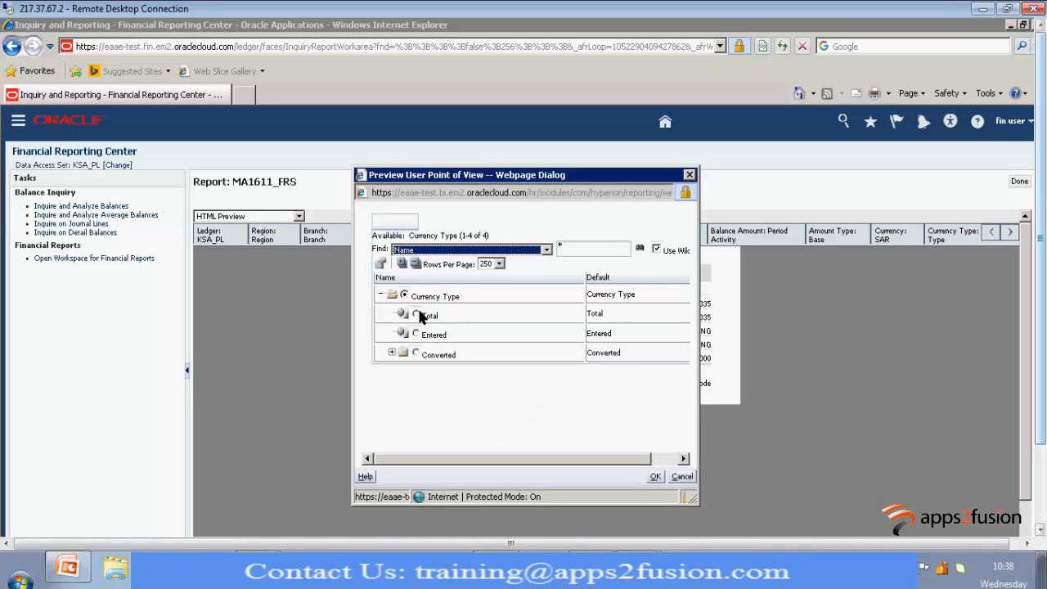
left_click(415, 314)
left_click(655, 476)
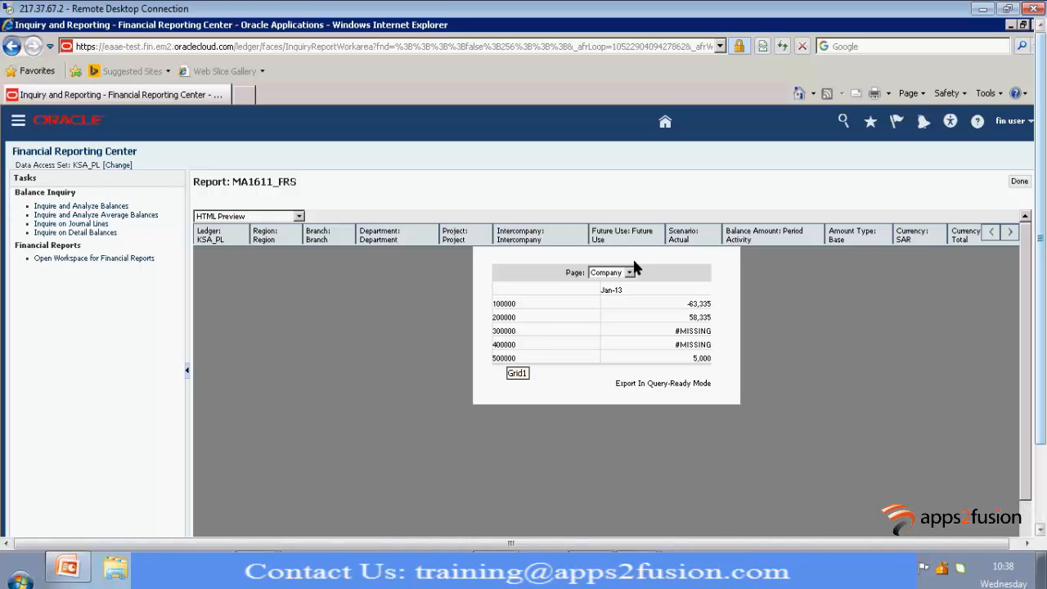
Check the choices offered for the report's Page, and switch back to the report designer showing Grid1
left_click(632, 279)
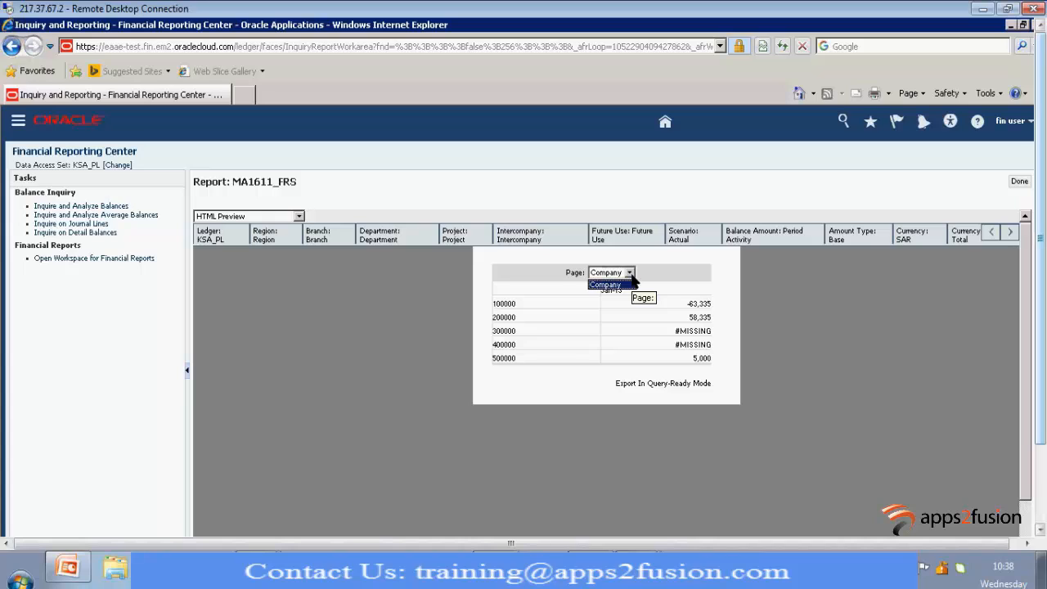
left_click(623, 276)
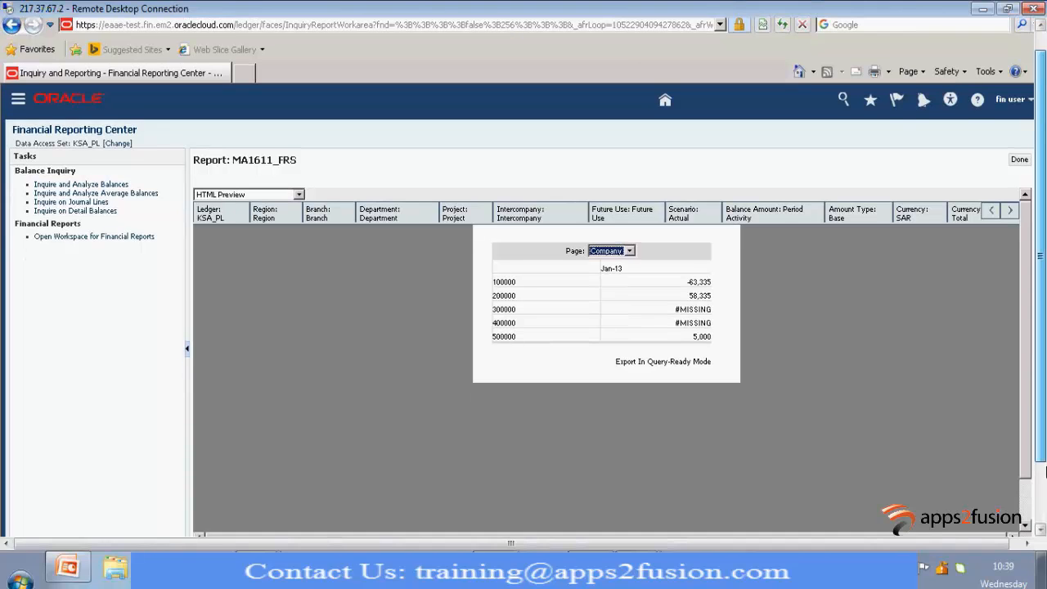
left_click(1044, 463)
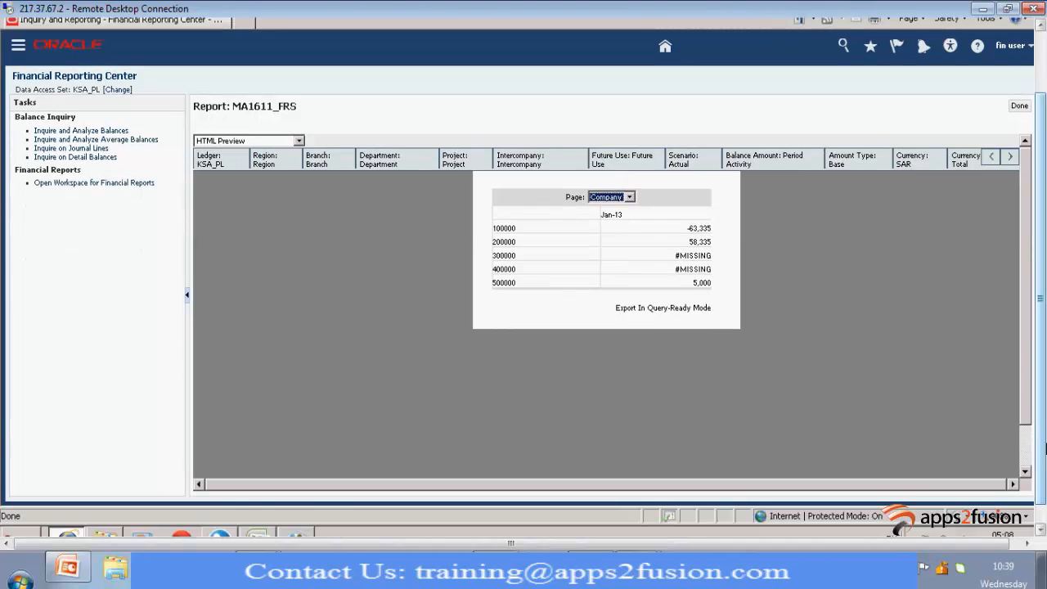
left_click(1045, 472)
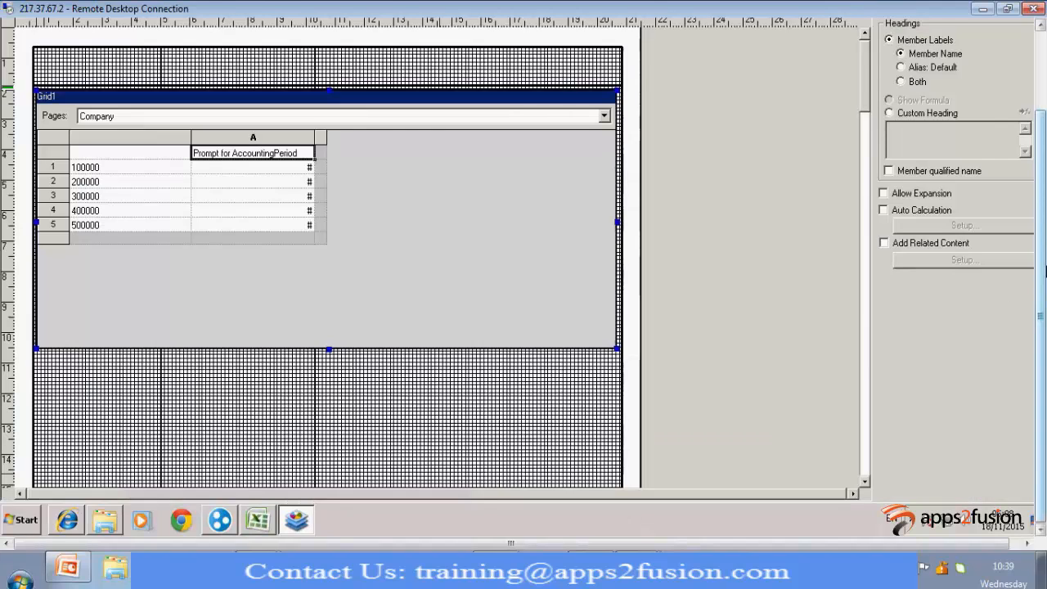
Set the heading member labels of the whole Grid1 to Both, and save the report
left_click_drag(1044, 322, 1045, 246)
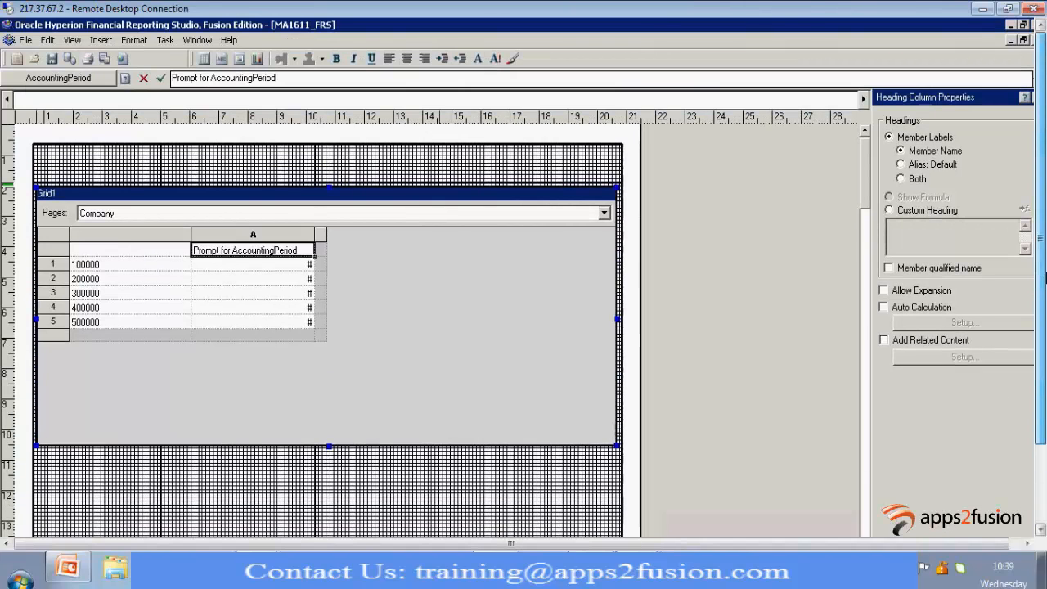
left_click(112, 237)
left_click(50, 237)
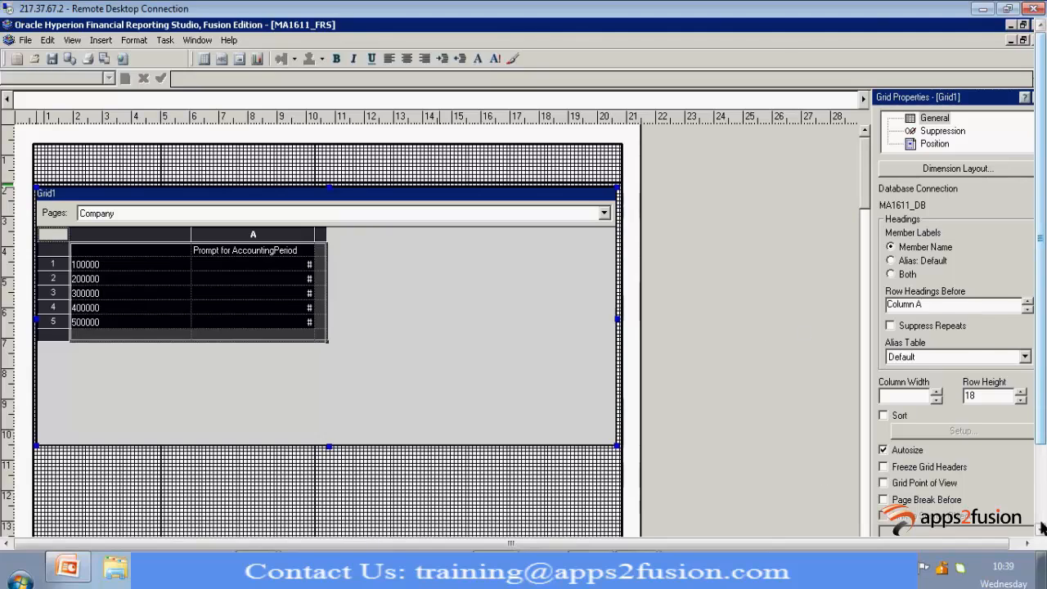
left_click_drag(1040, 408, 1040, 489)
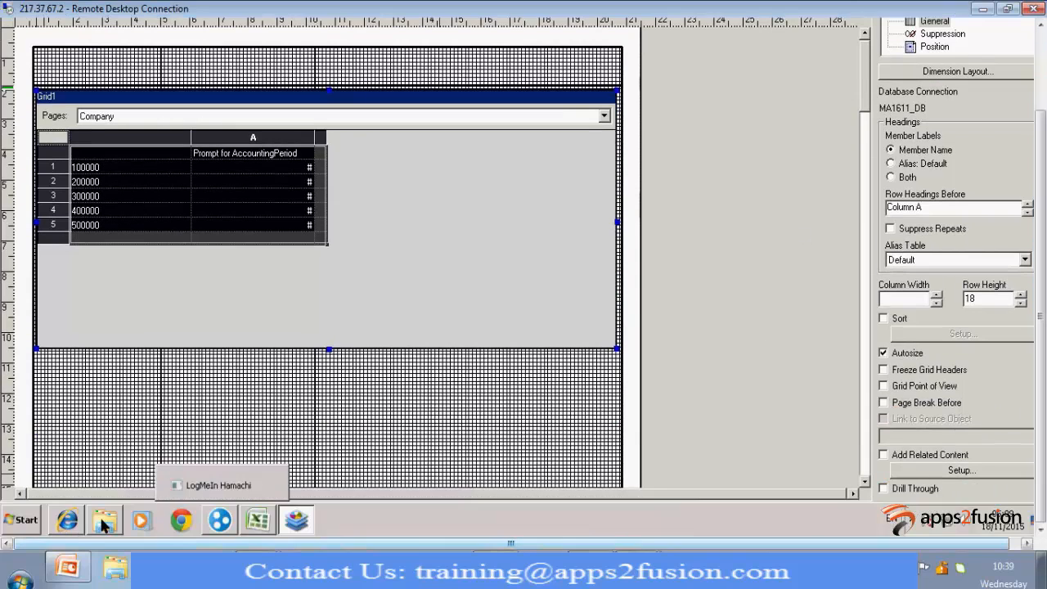
left_click(68, 520)
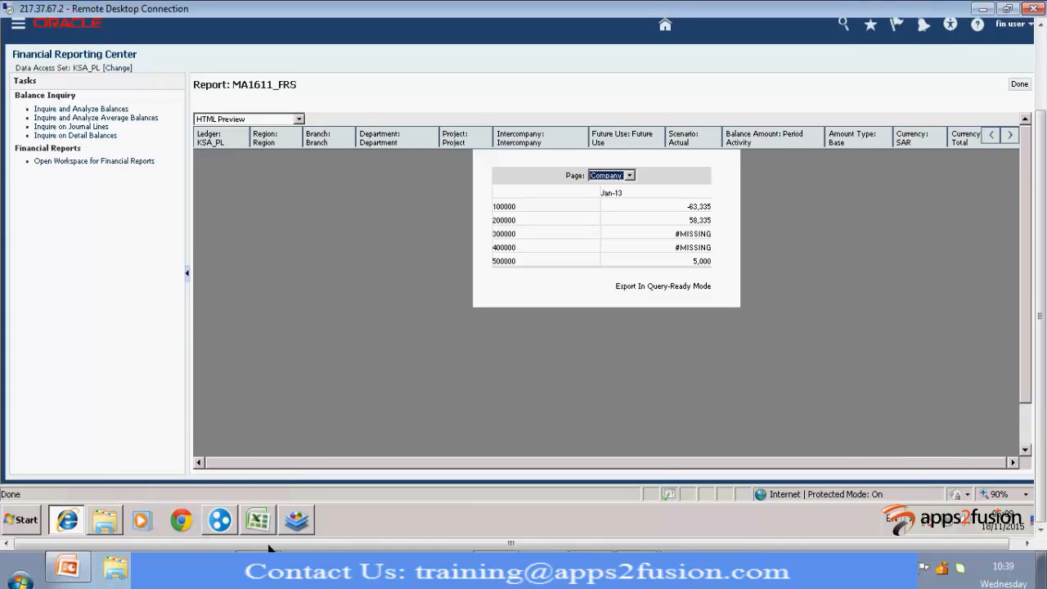
left_click(296, 521)
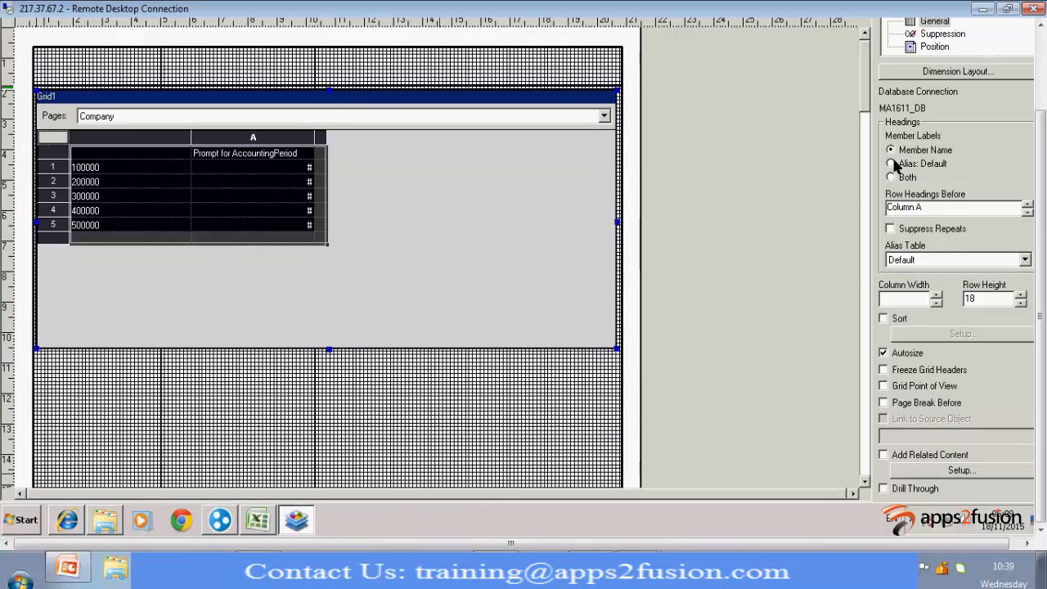
left_click(893, 164)
left_click(891, 176)
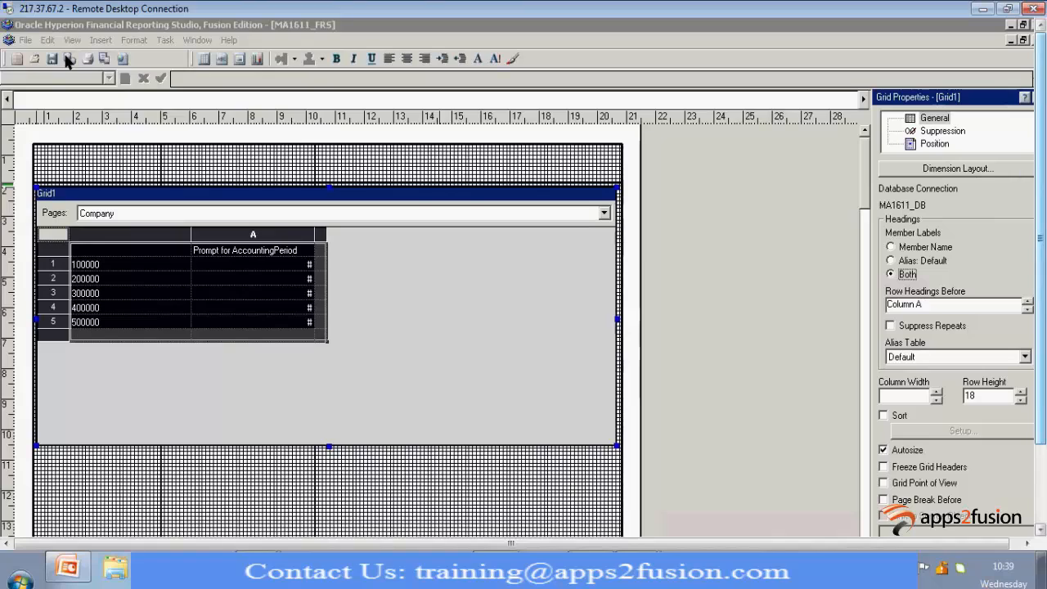
left_click(54, 58)
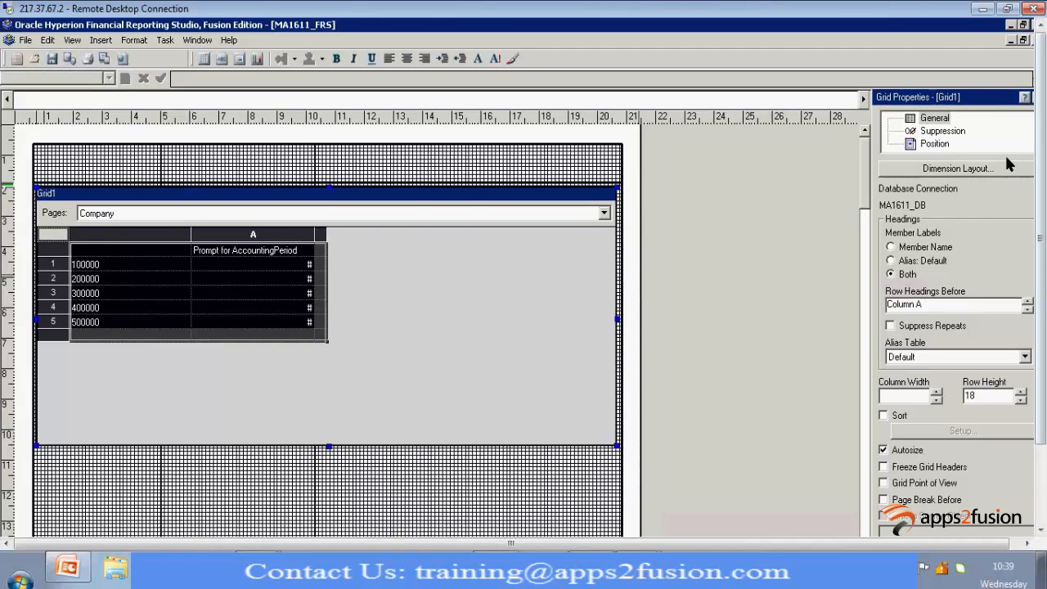
Enable Grid1's basic suppression options and turn on If Zero, Suppress
left_click(940, 133)
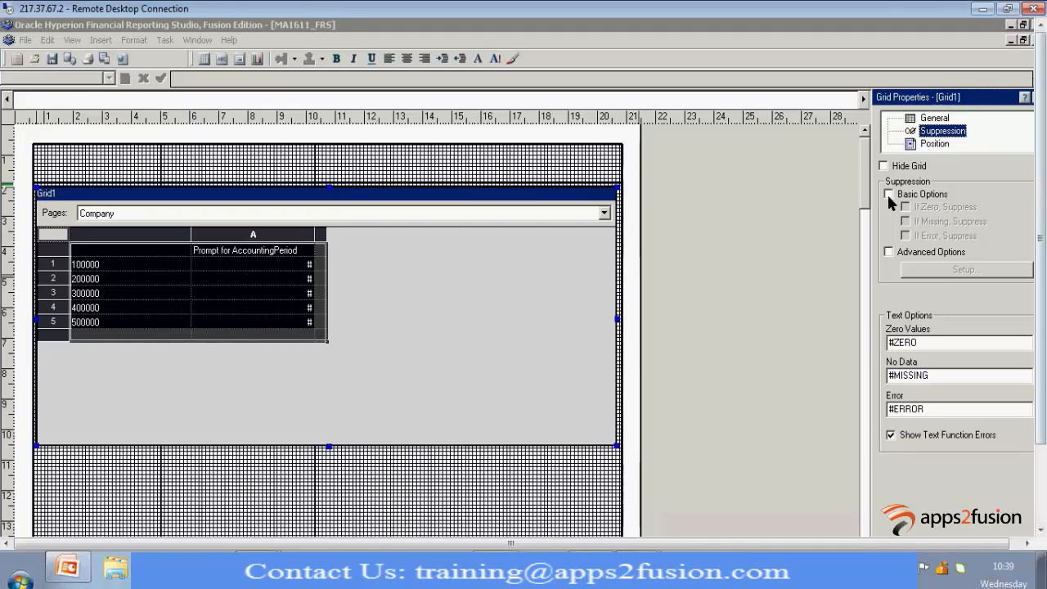
left_click(889, 195)
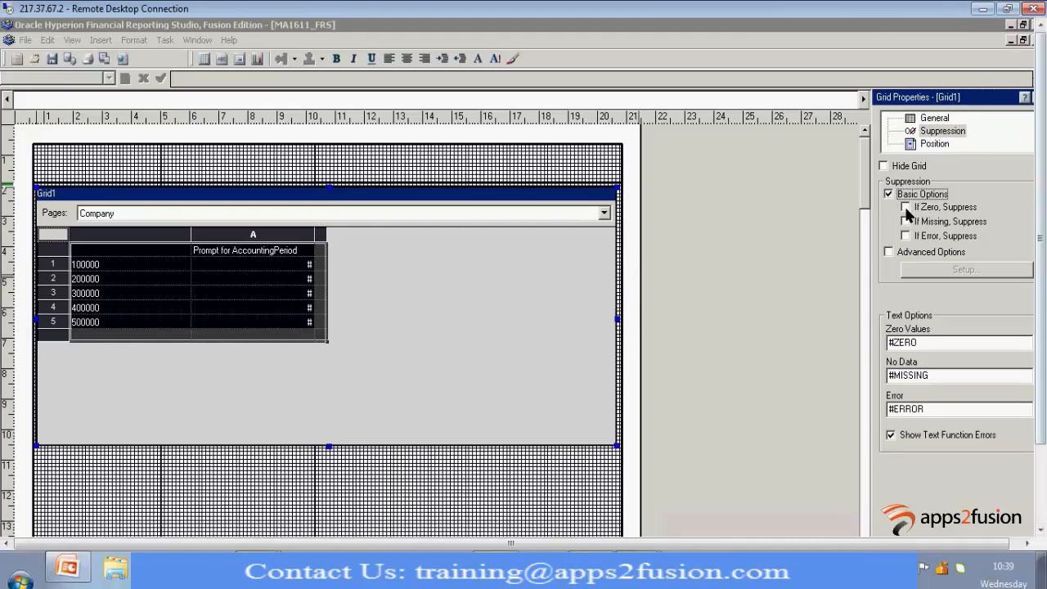
left_click(905, 208)
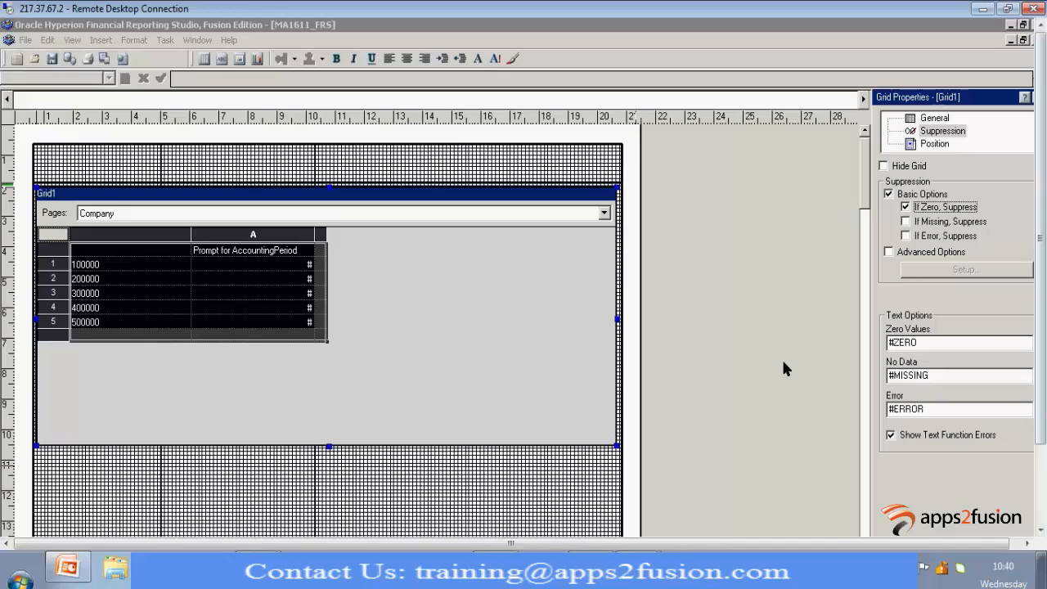
Set Grid1's No Data and Zero Values text options to 0, and save the report
left_click(1040, 495)
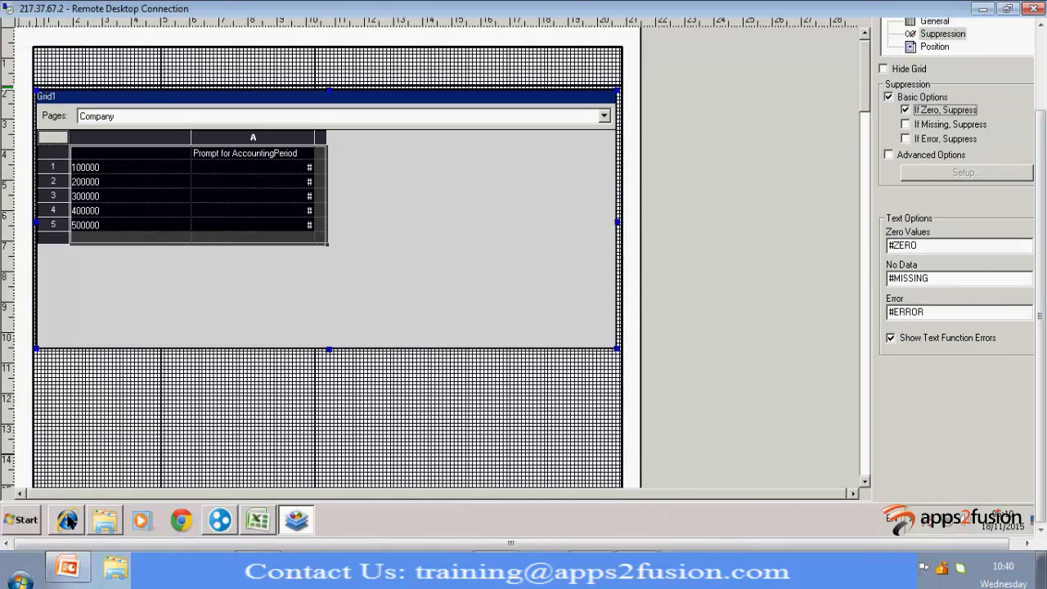
left_click(67, 520)
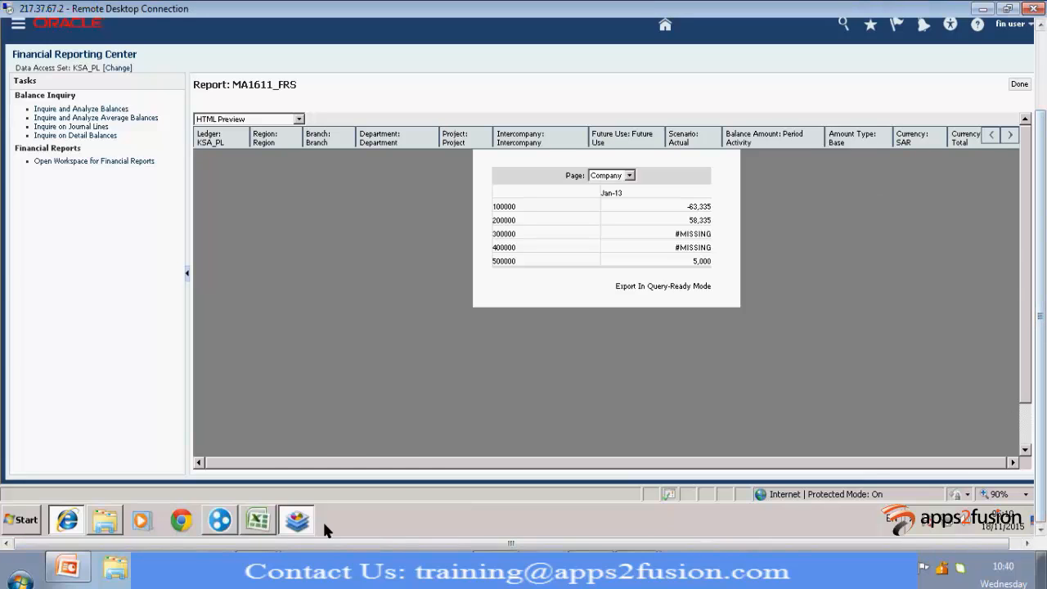
left_click(296, 520)
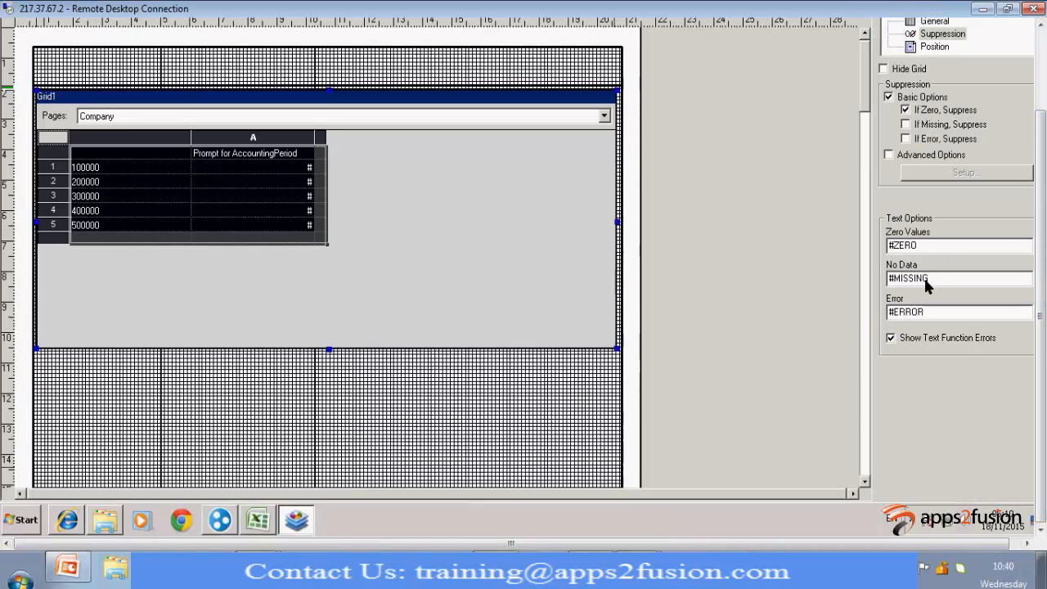
double_click(920, 277)
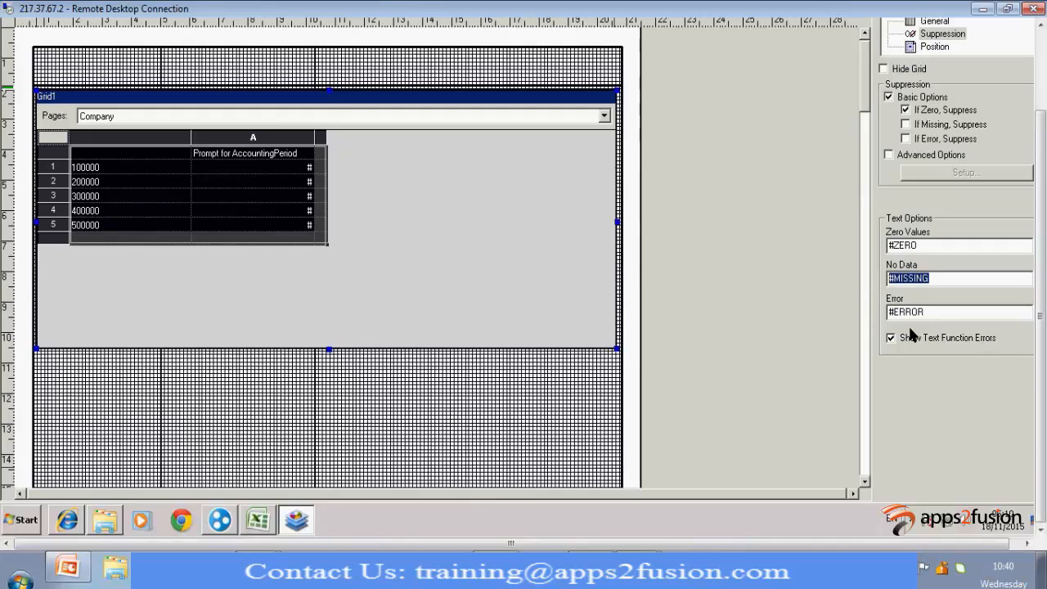
type("0")
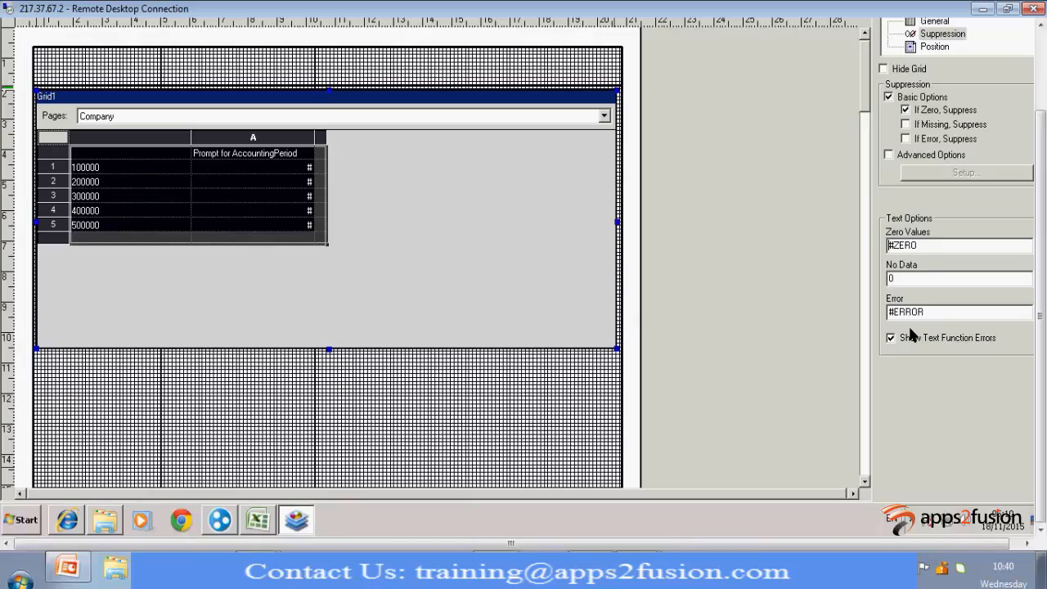
key("shift+Tab")
type("0")
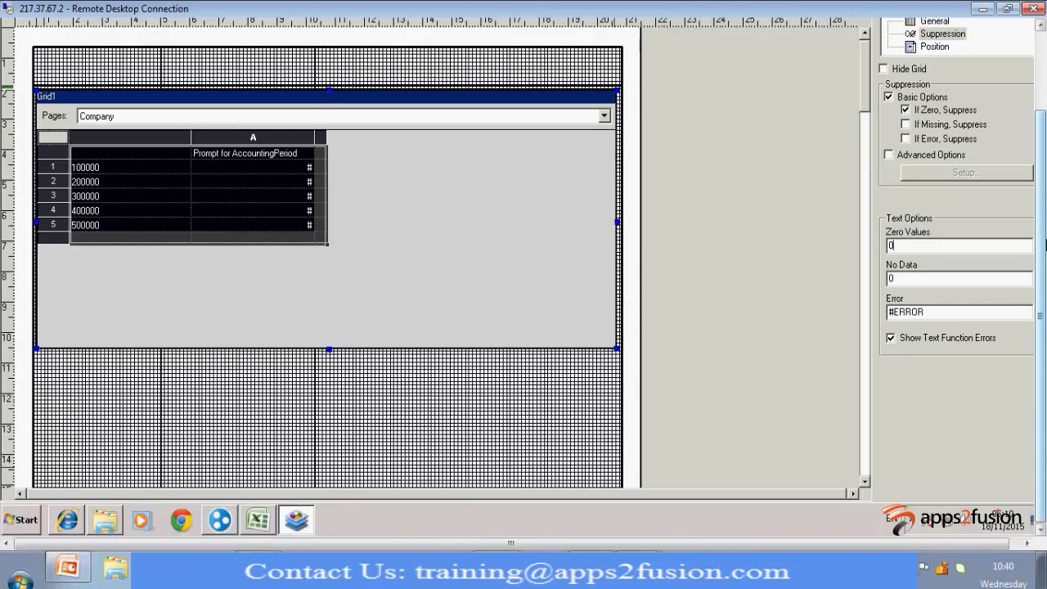
left_click_drag(1043, 463, 1043, 380)
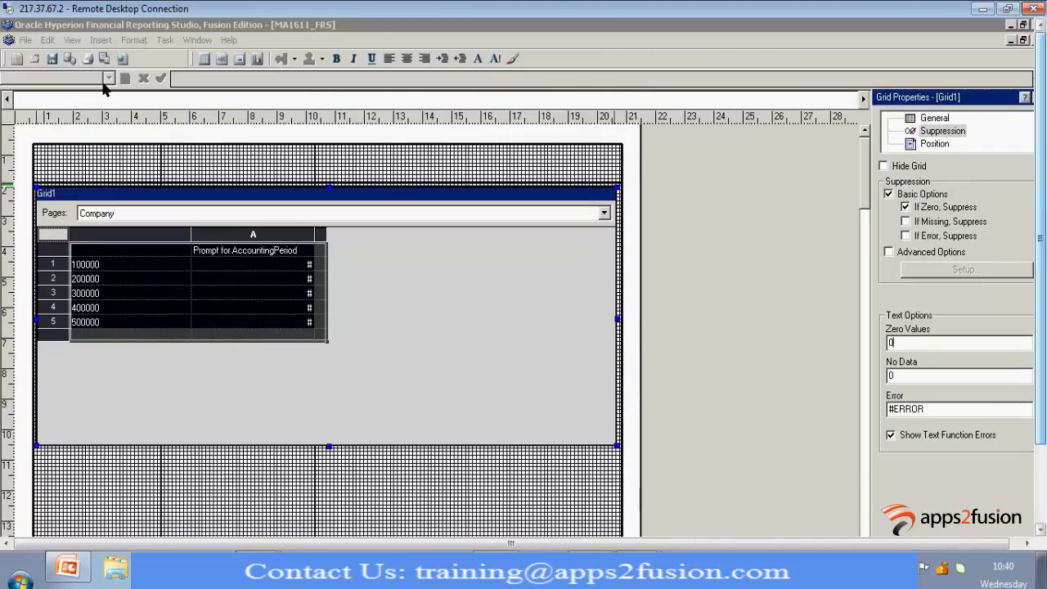
left_click(53, 61)
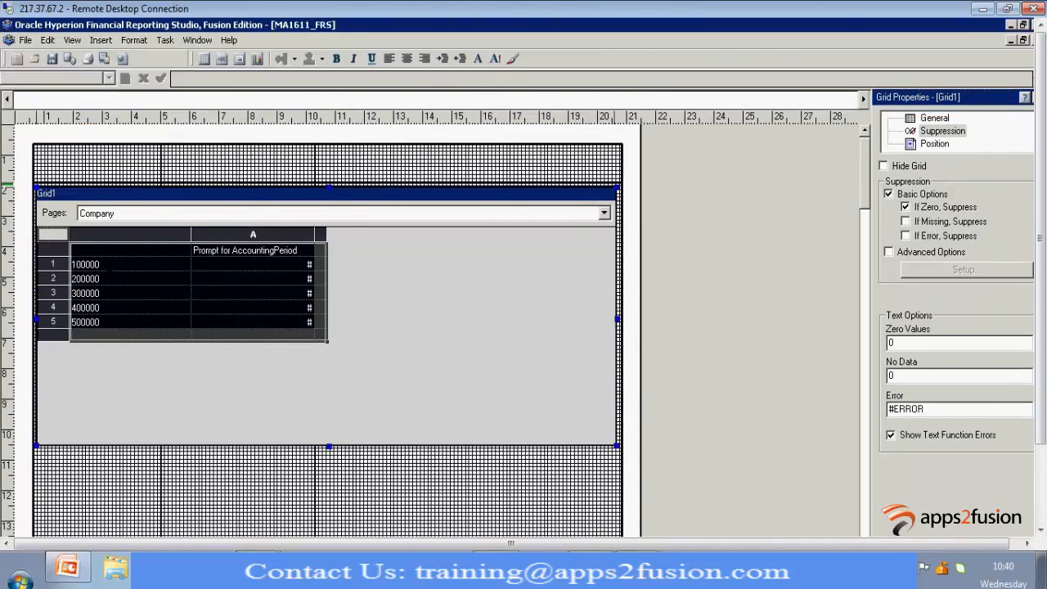
Allow expansion on the five account heading rows, 100000 to 500000, and save the report
left_click(94, 324)
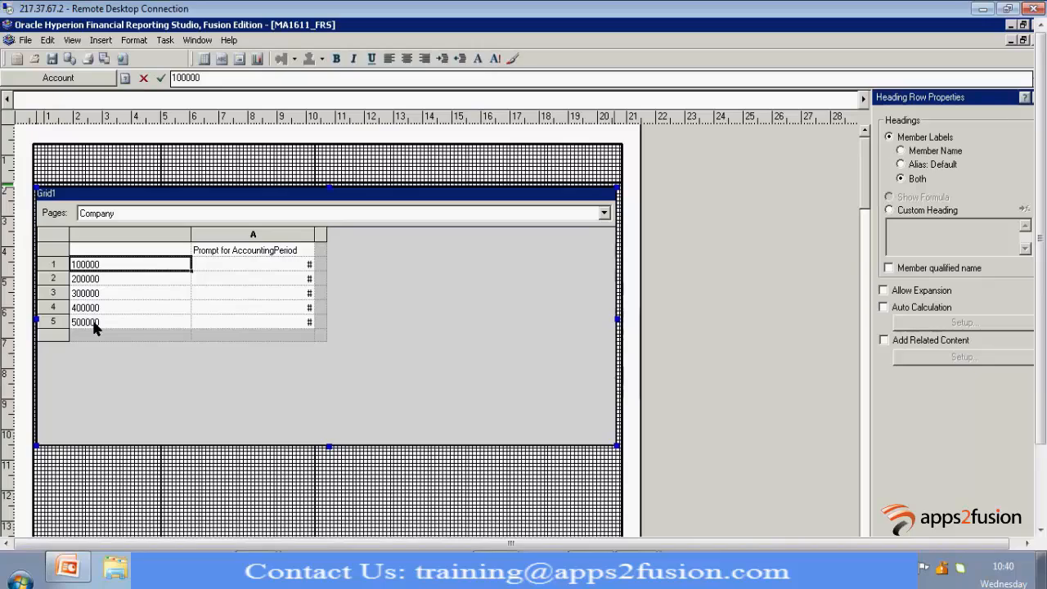
left_click(94, 324, "shift")
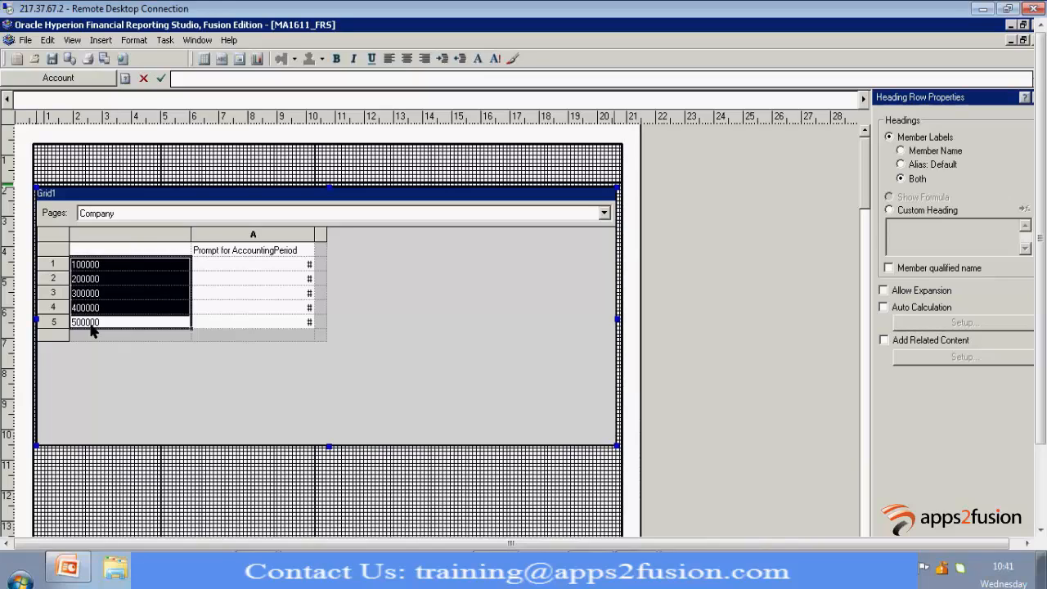
left_click(884, 290)
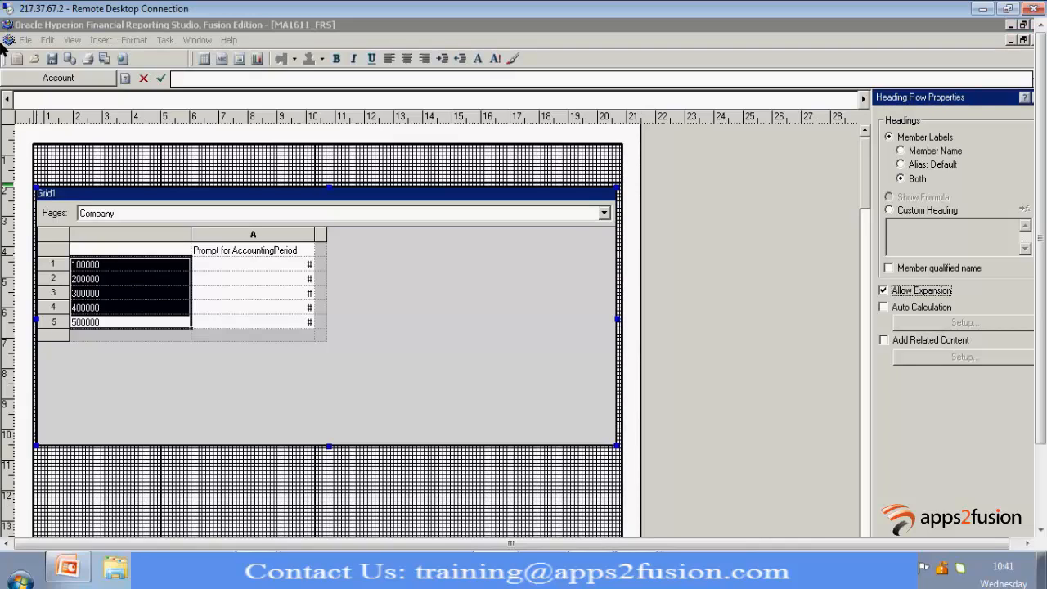
left_click(54, 62)
Switch to the Financial Reporting Center, close the displayed report and reopen MA1611_FRS from the Financial Reports list
left_click_drag(1041, 429, 1046, 536)
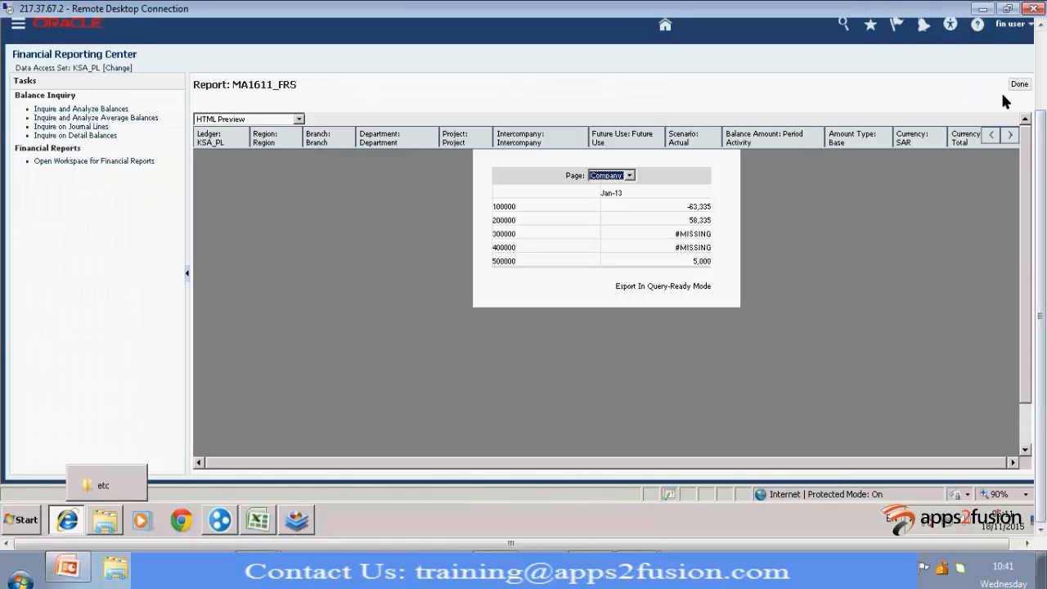
left_click(1018, 84)
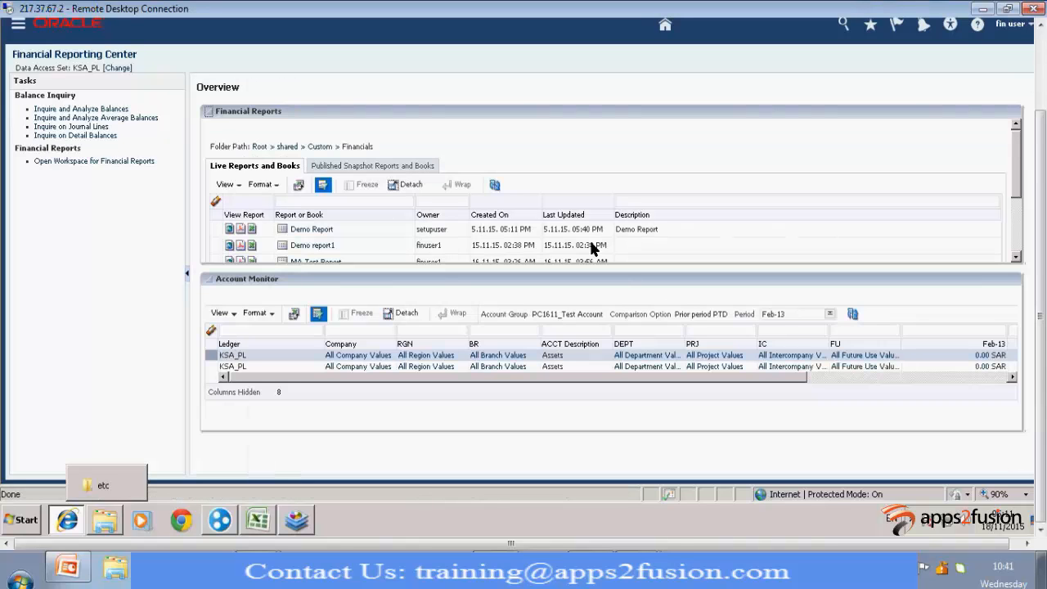
scroll(355, 217, "down", 2)
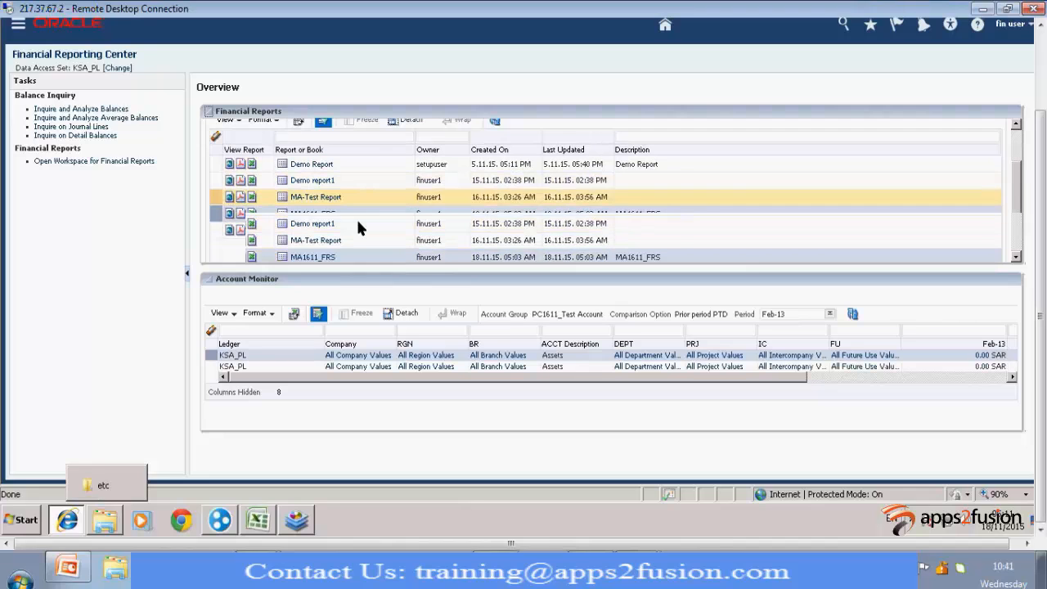
left_click(299, 213)
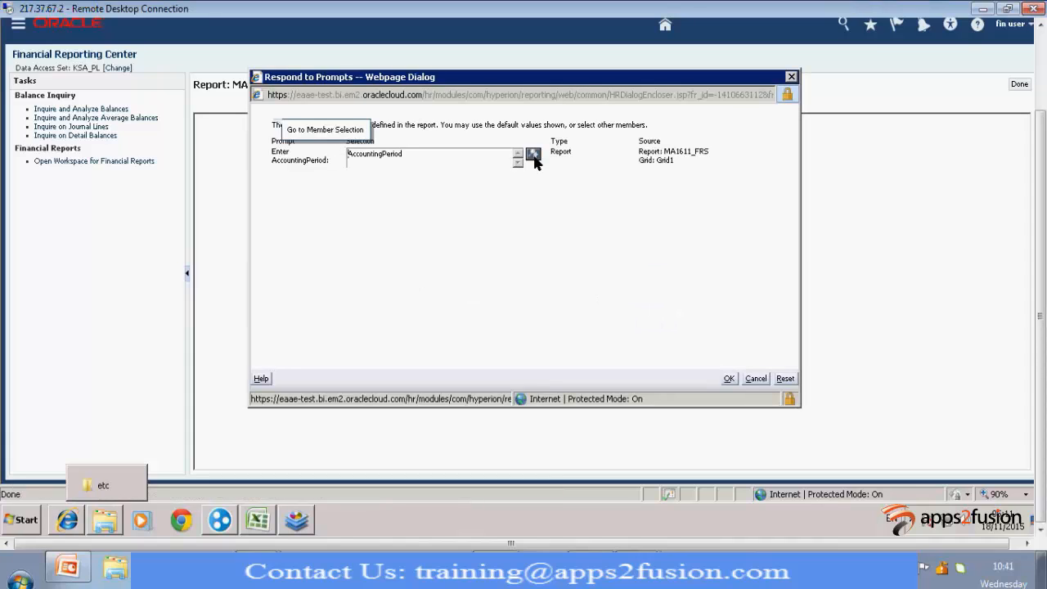
Answer the AccountingPeriod prompt with Qtr1-13 from 2013 instead of the default member, and run the report
left_click(532, 155)
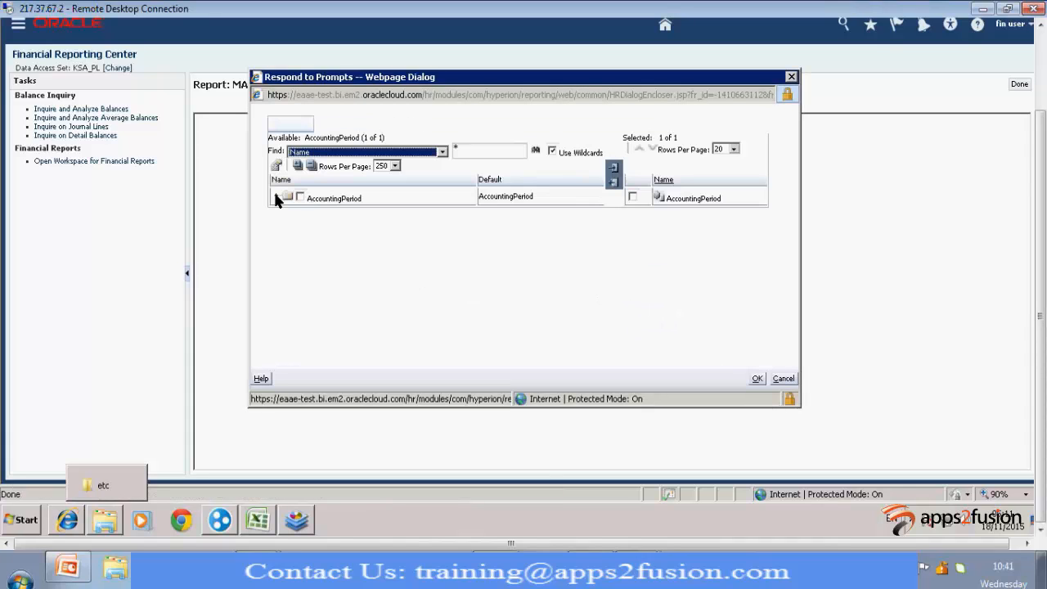
left_click(275, 197)
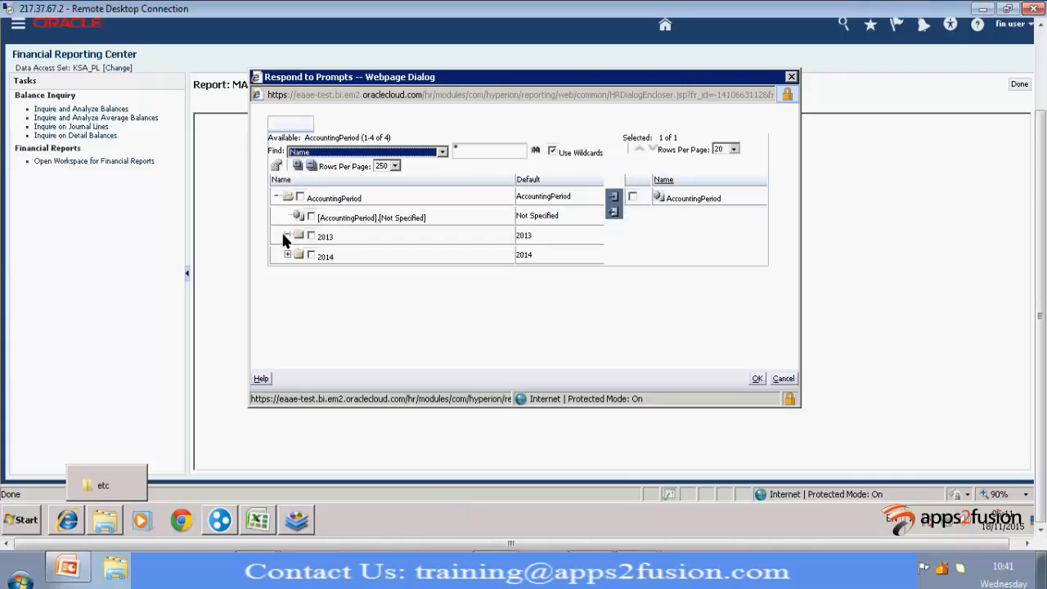
left_click(286, 234)
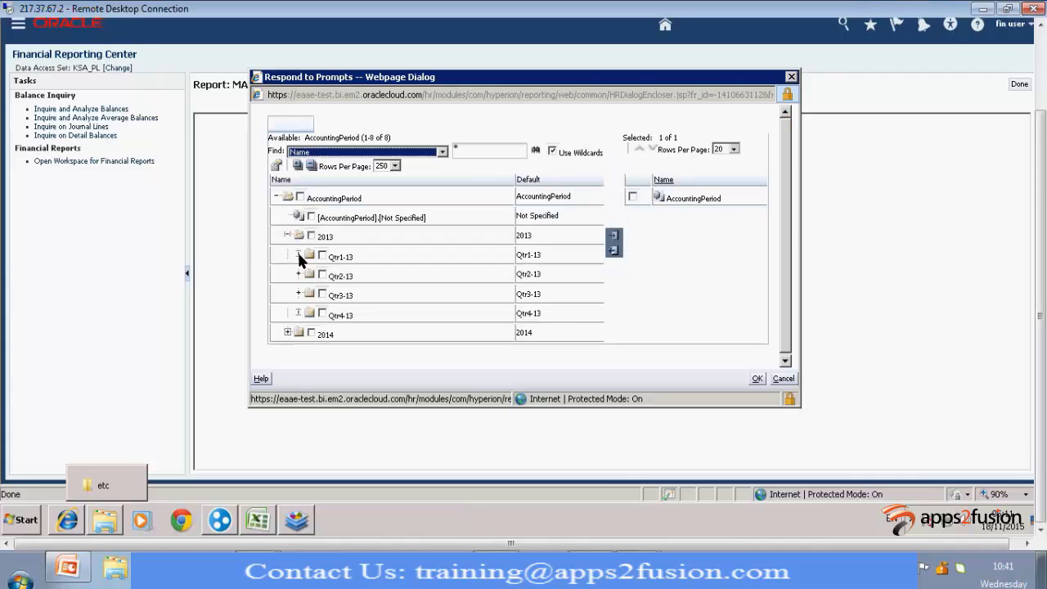
left_click(299, 254)
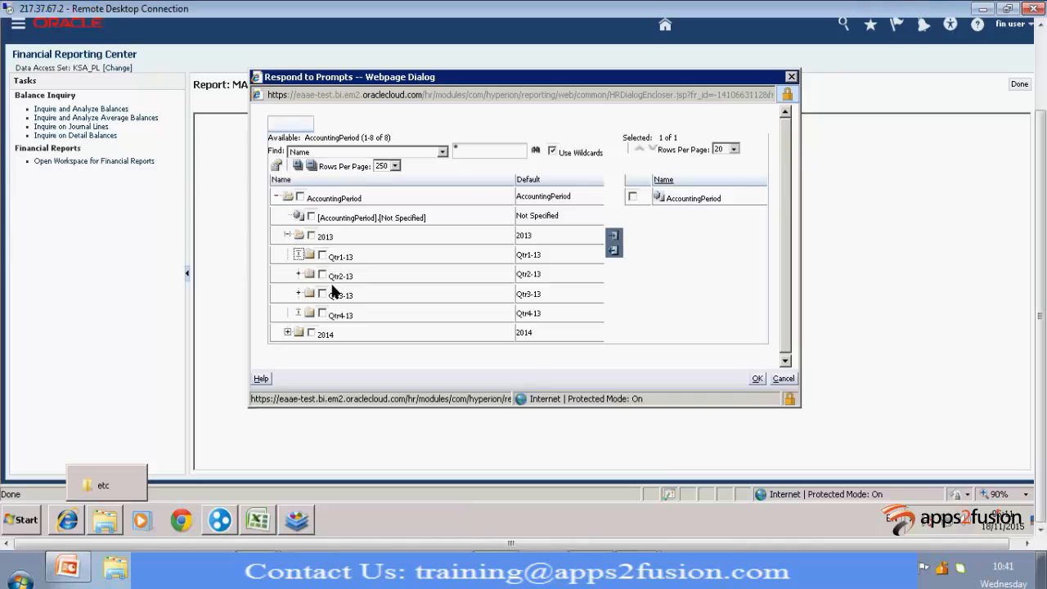
left_click(322, 255)
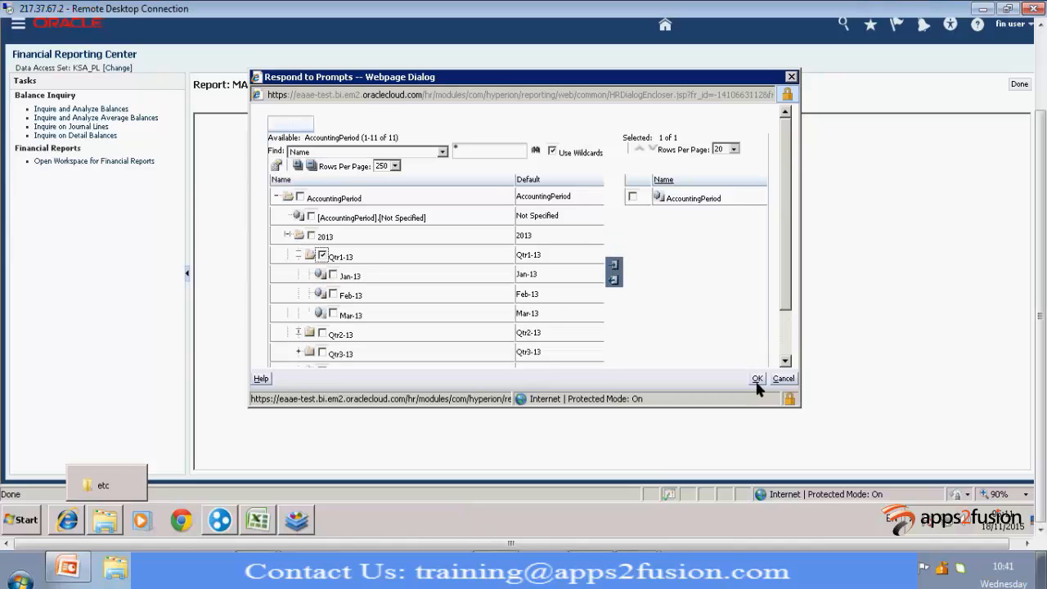
left_click(615, 265)
left_click(634, 196)
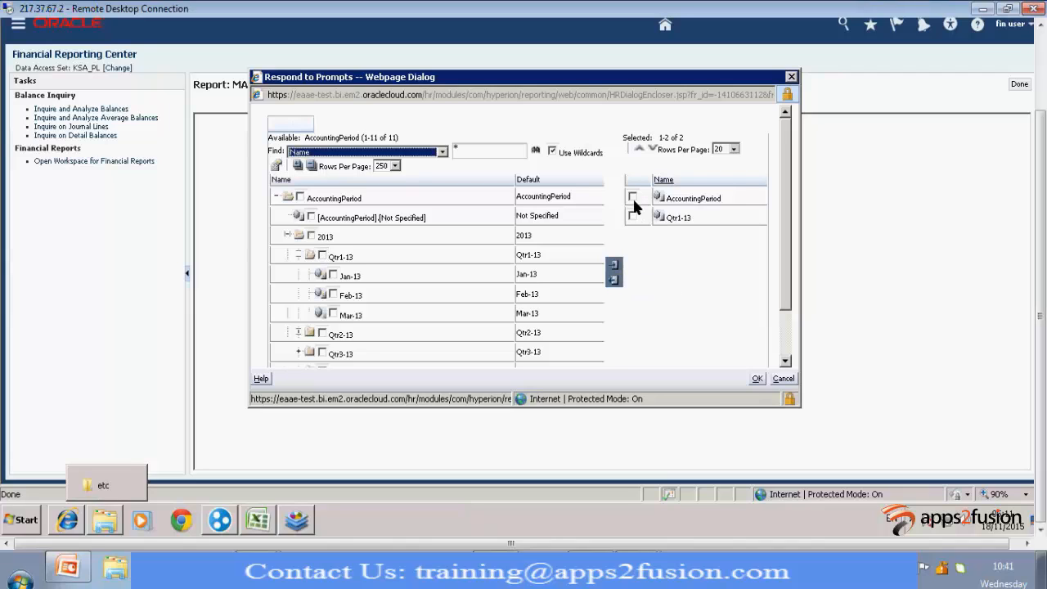
left_click(615, 281)
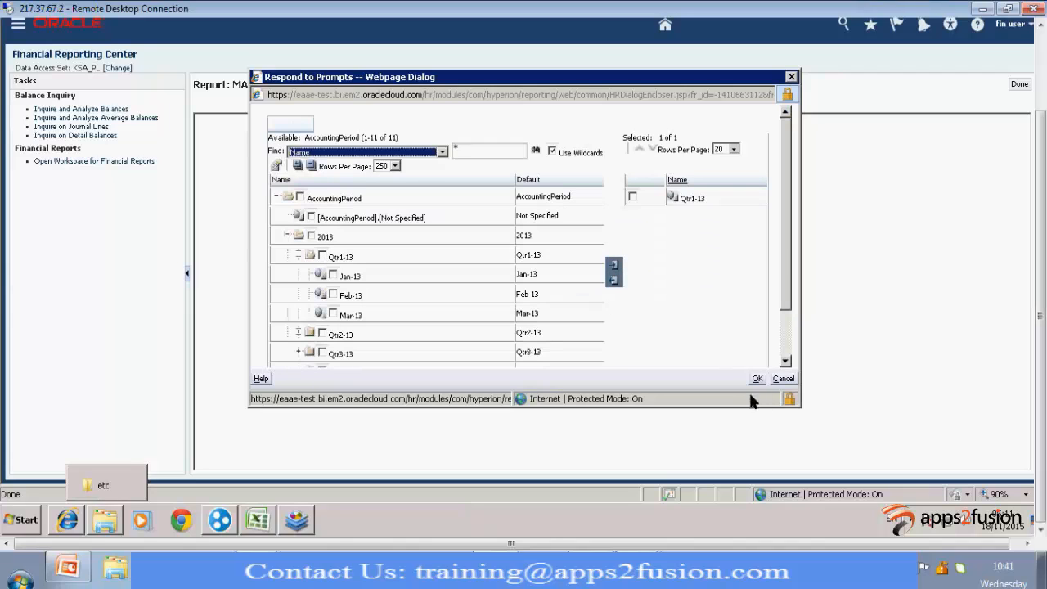
left_click(757, 378)
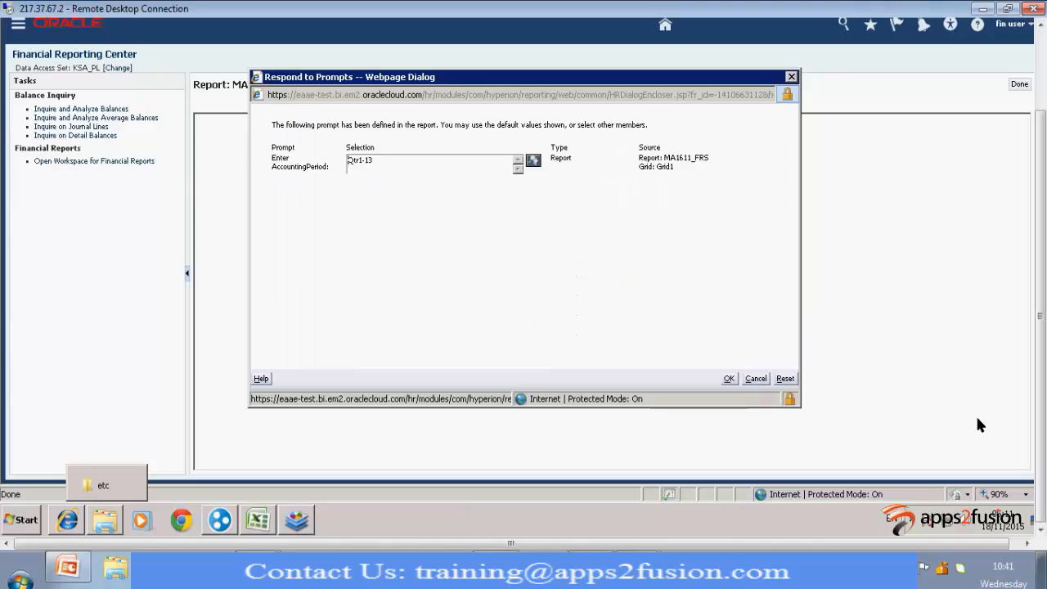
left_click(731, 379)
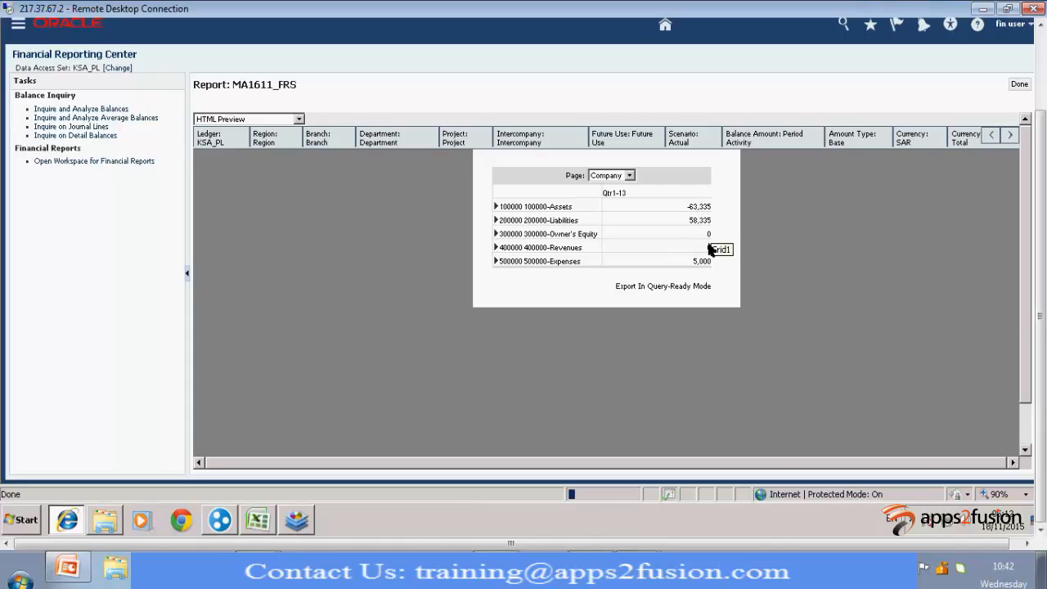
Drill down in the report through 100000-Assets, 199999-Total Assets and 110999-Cash & Banks to 110199-Cash
left_click(495, 208)
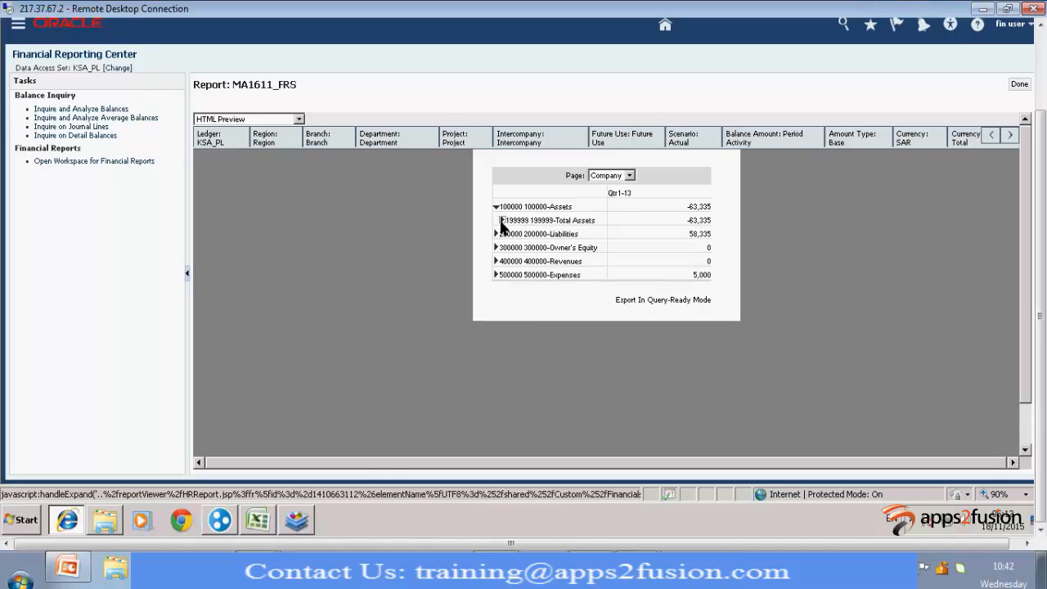
left_click(502, 220)
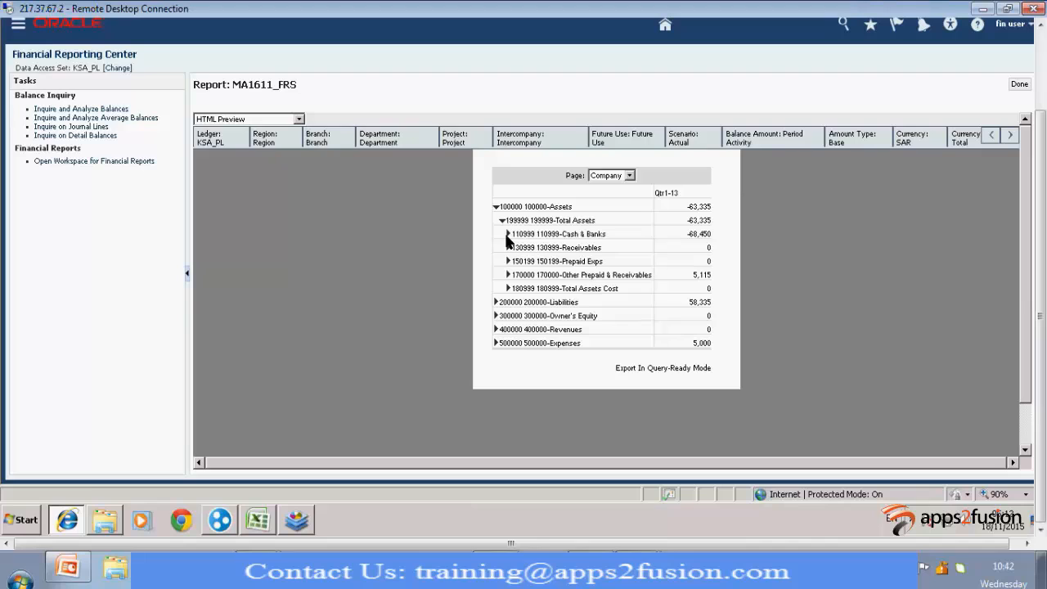
left_click(507, 233)
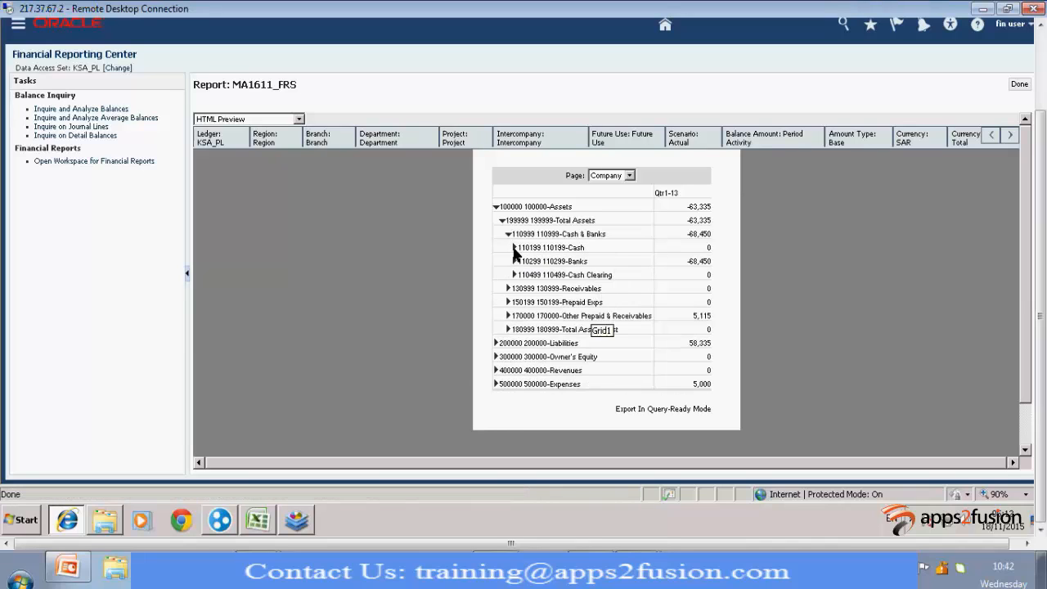
left_click(513, 247)
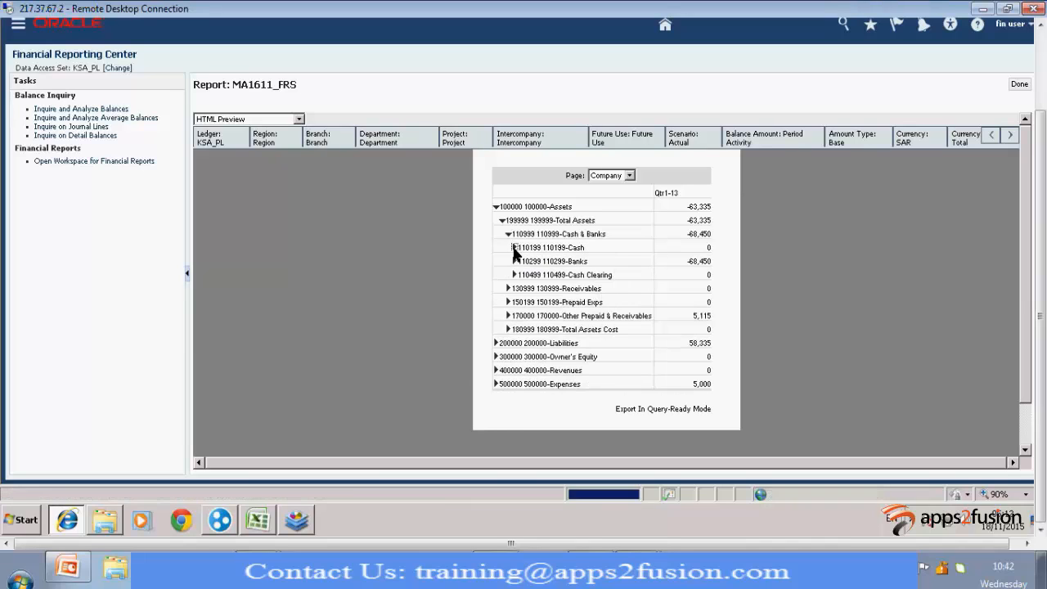